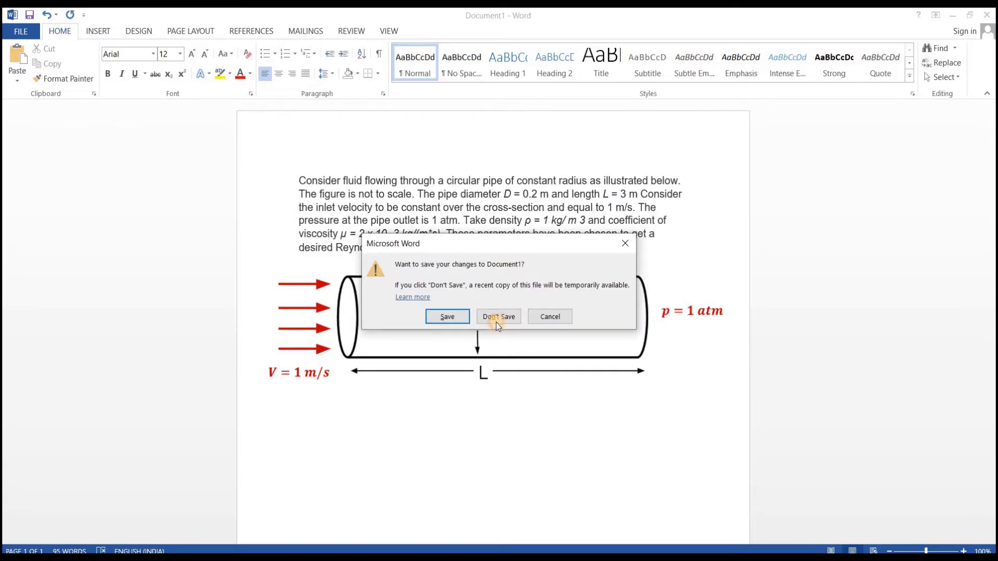
Step: Close the Word document without saving it, then launch Workbench 19.2 in a maximized window
left_click(498, 320)
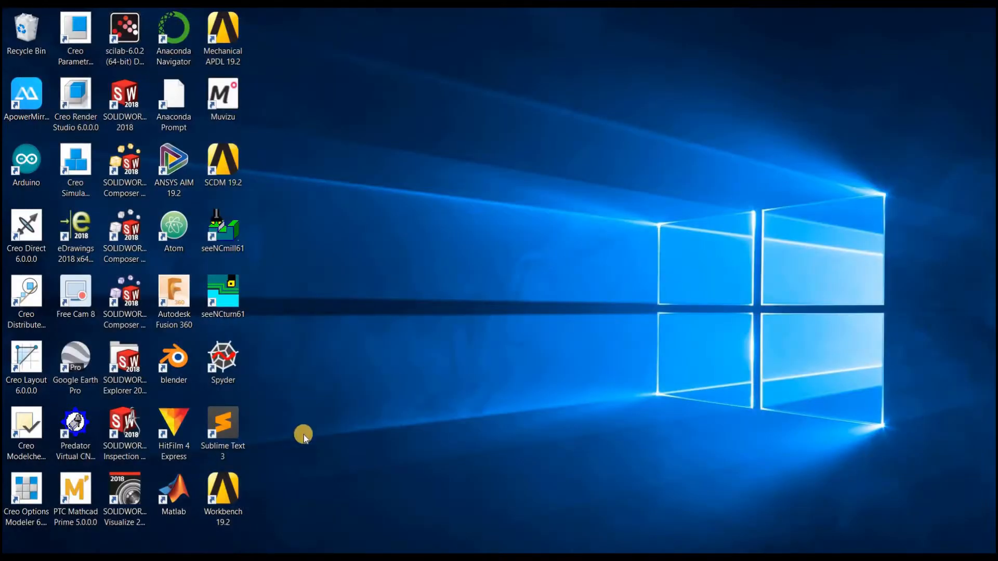
double_click(234, 495)
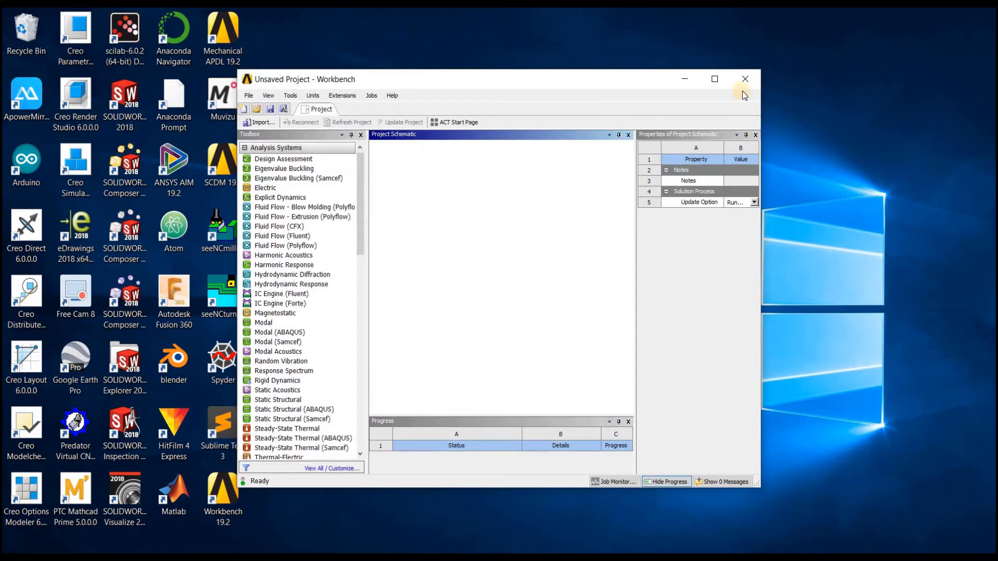
left_click(715, 79)
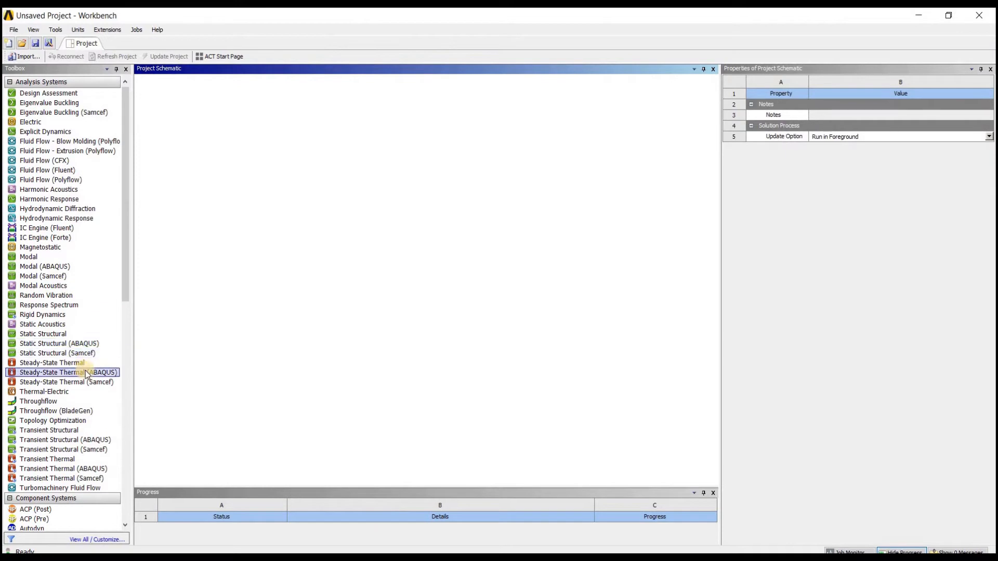
Step: Examine the available analysis and component systems in the toolbox and its customization list
scroll(78, 440, "down", 4)
scroll(77, 438, "down", 1)
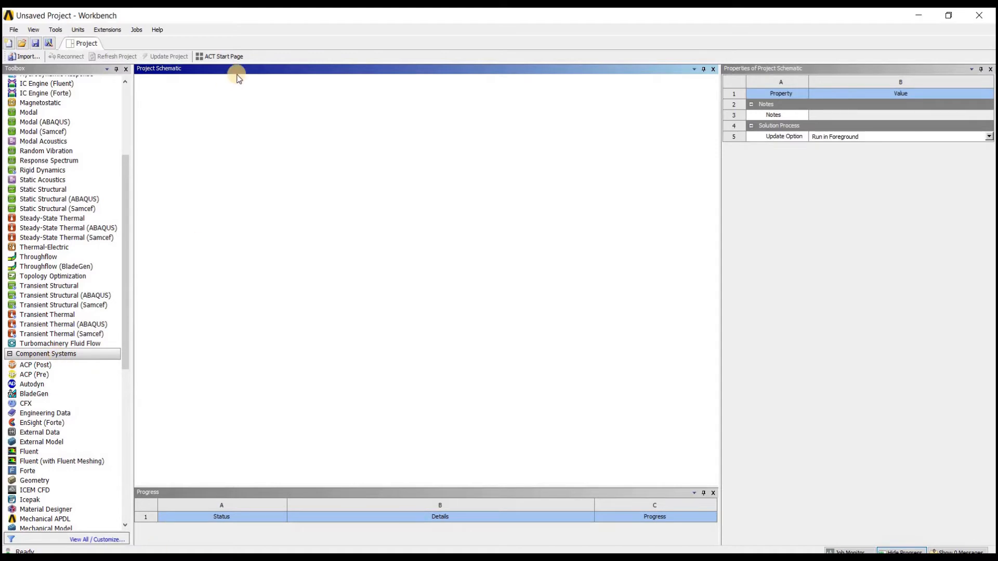
left_click_drag(126, 229, 195, 157)
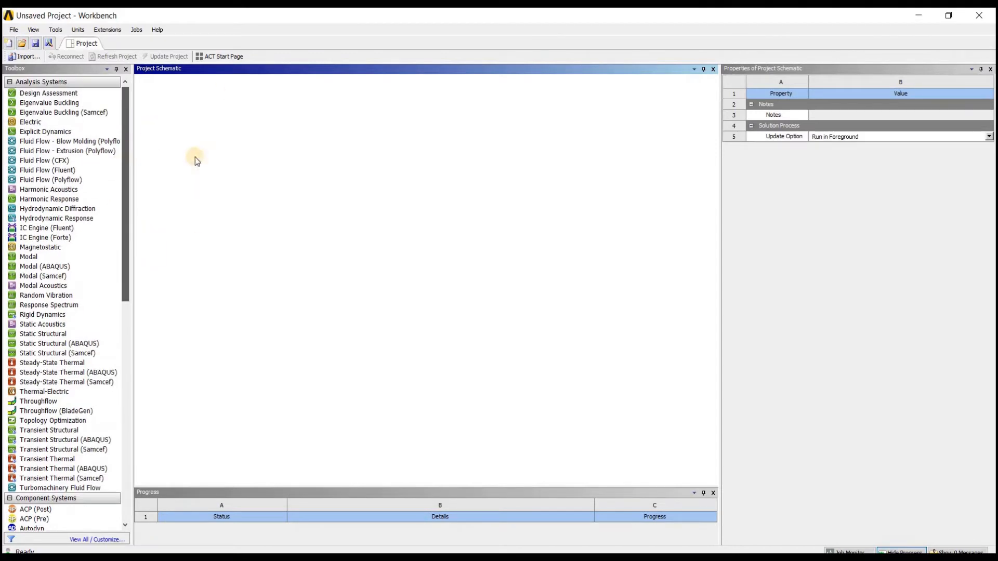
left_click(97, 539)
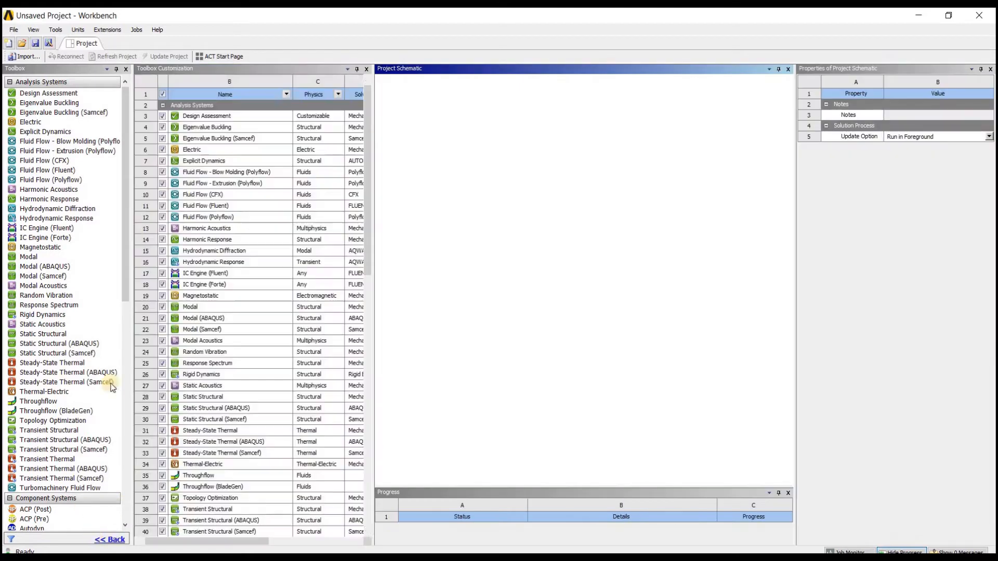
left_click(163, 94)
left_click(163, 94)
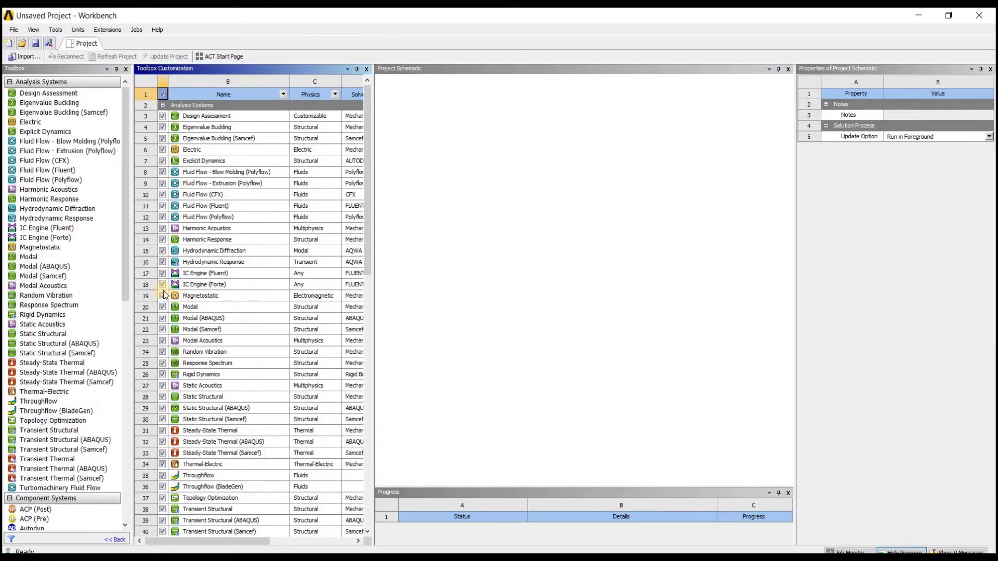
left_click(453, 327)
left_click(367, 69)
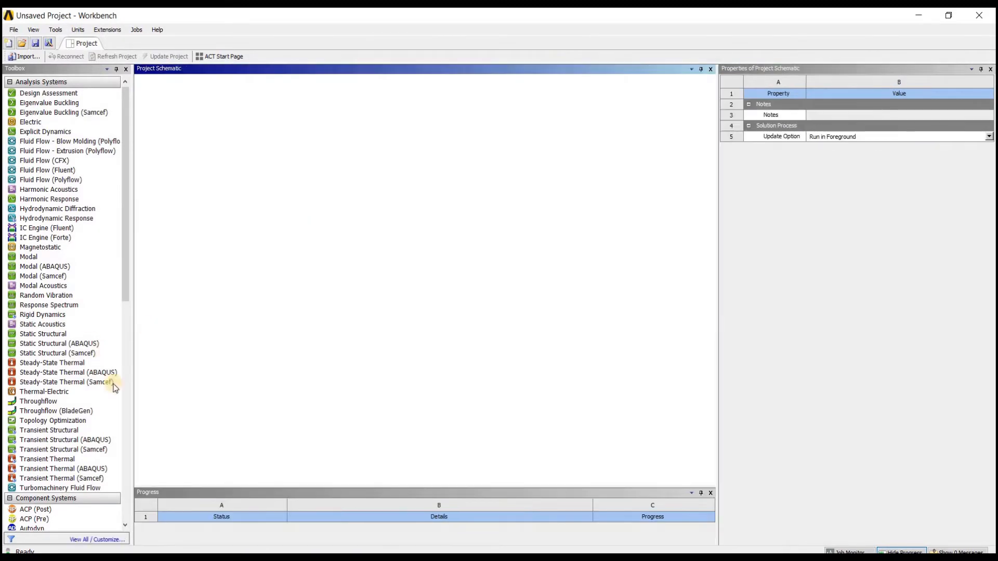
Step: Add a standalone Geometry component system to the project schematic
scroll(96, 442, "down", 1)
scroll(86, 444, "down", 3)
left_click(86, 444)
scroll(87, 443, "down", 2)
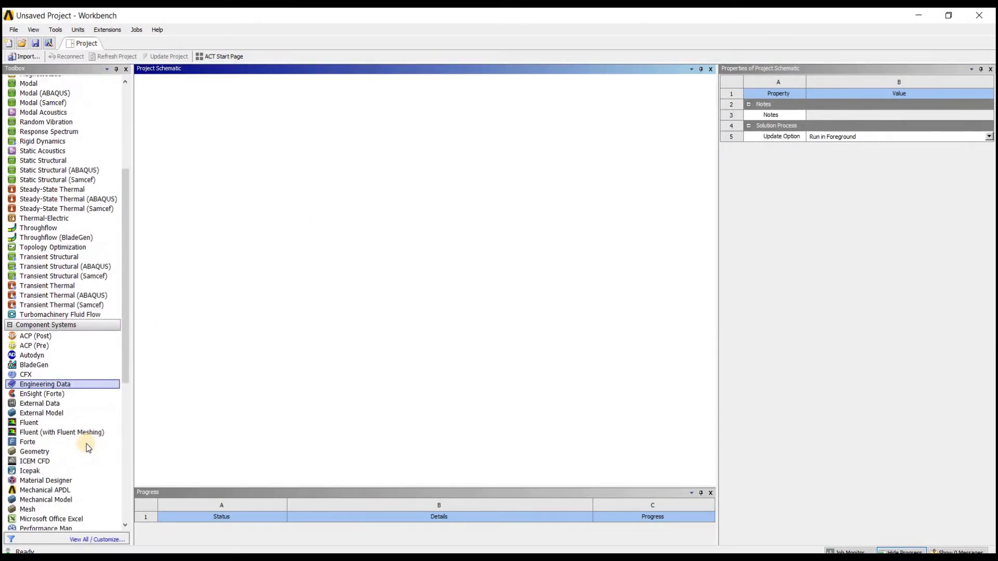
left_click(86, 444)
left_click(84, 453)
left_click_drag(85, 453, 184, 114)
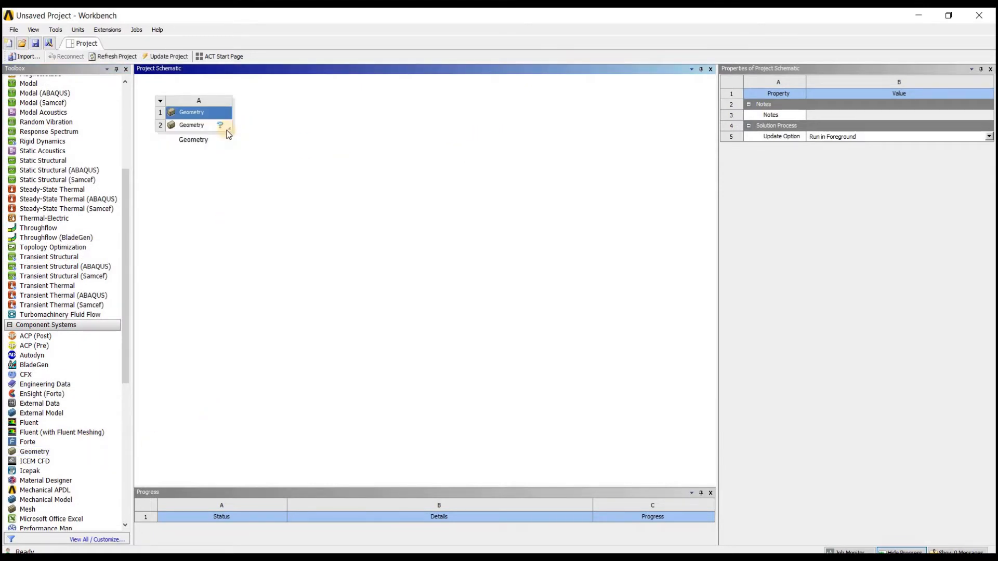
Step: Set the analysis type to 2D in the Geometry cell's properties
left_click(226, 129)
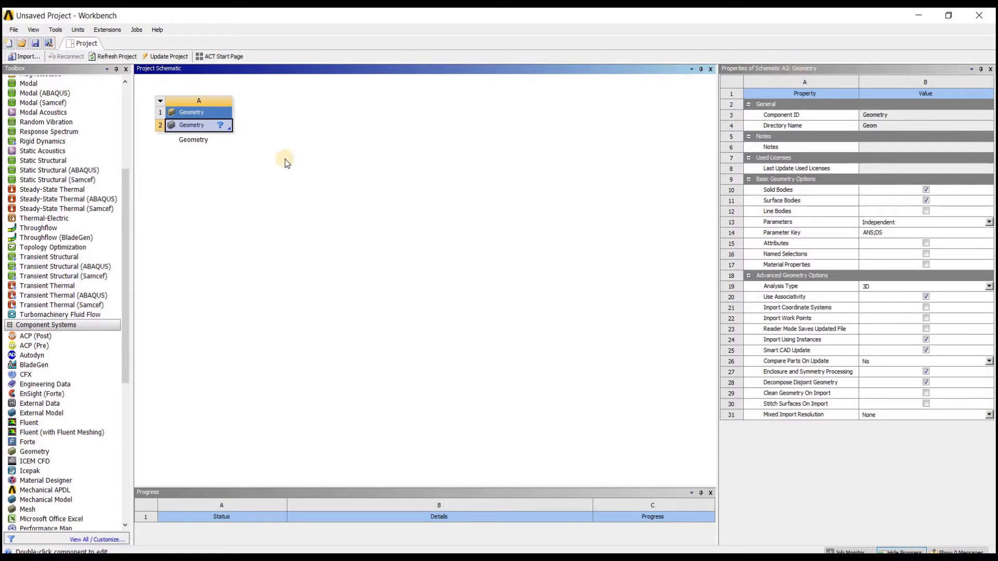
left_click(228, 128)
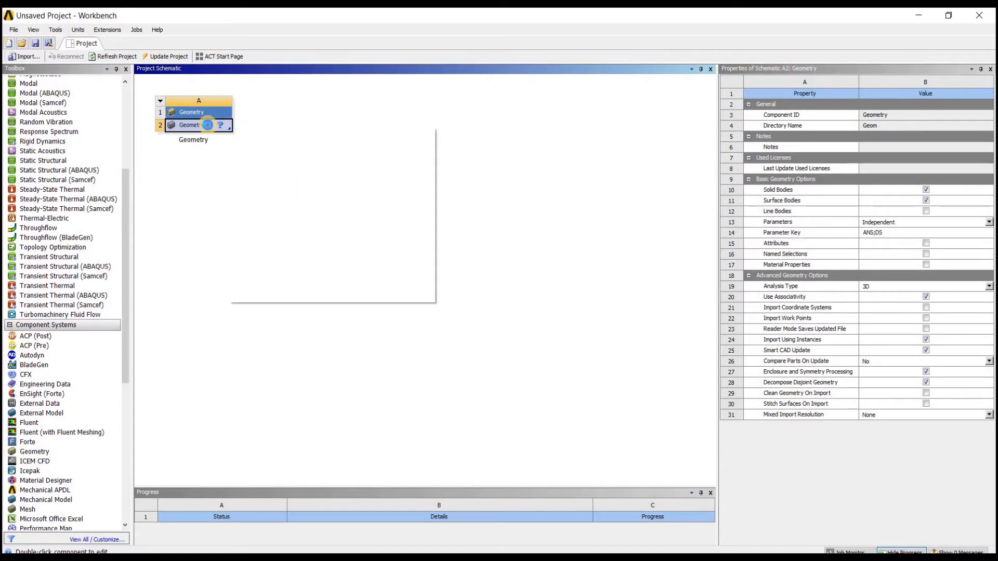
left_click(207, 126)
right_click(209, 129)
left_click(285, 268)
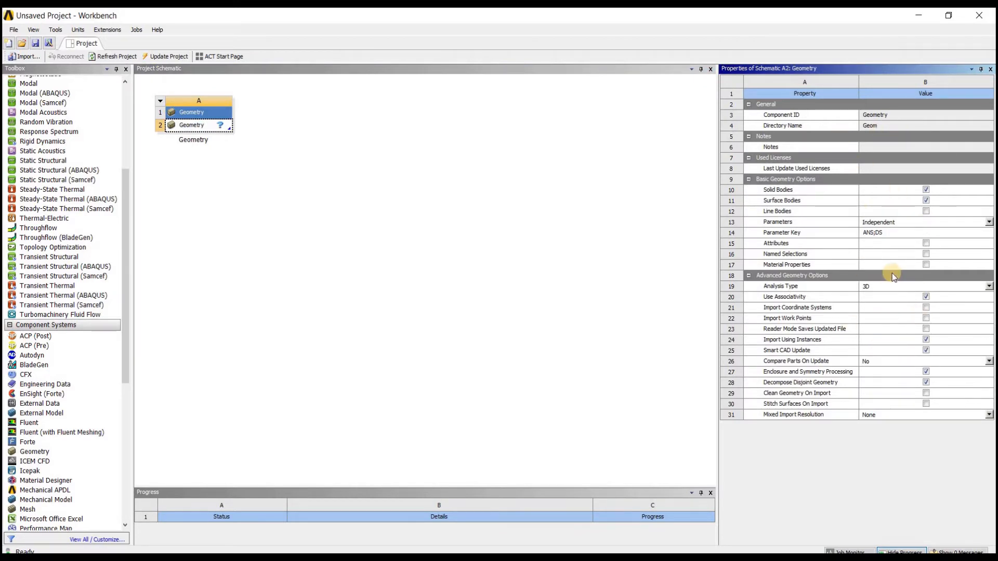
left_click(989, 286)
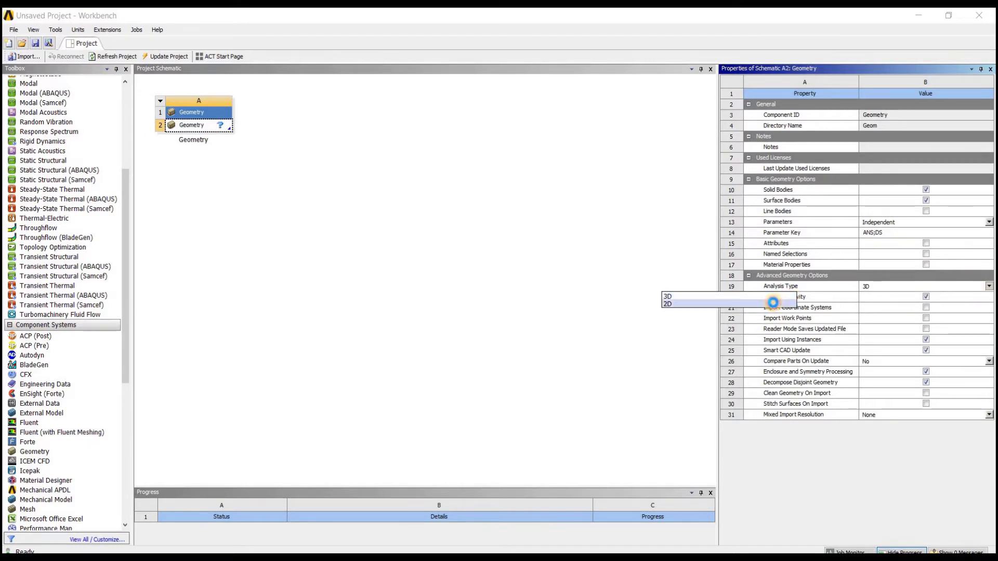
left_click(773, 303)
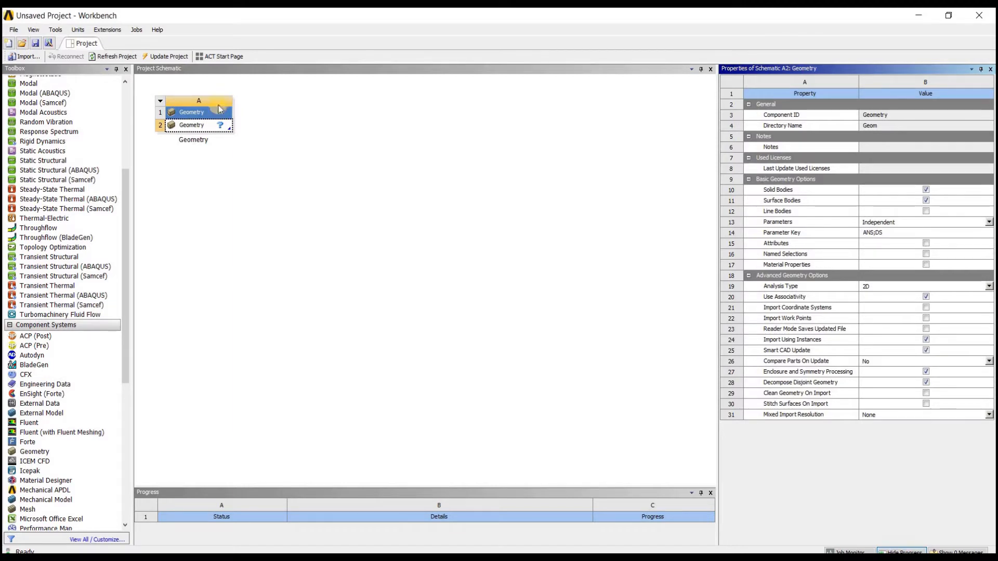
Step: Rename the Geometry system in the schematic as "pipe"
left_click(211, 138)
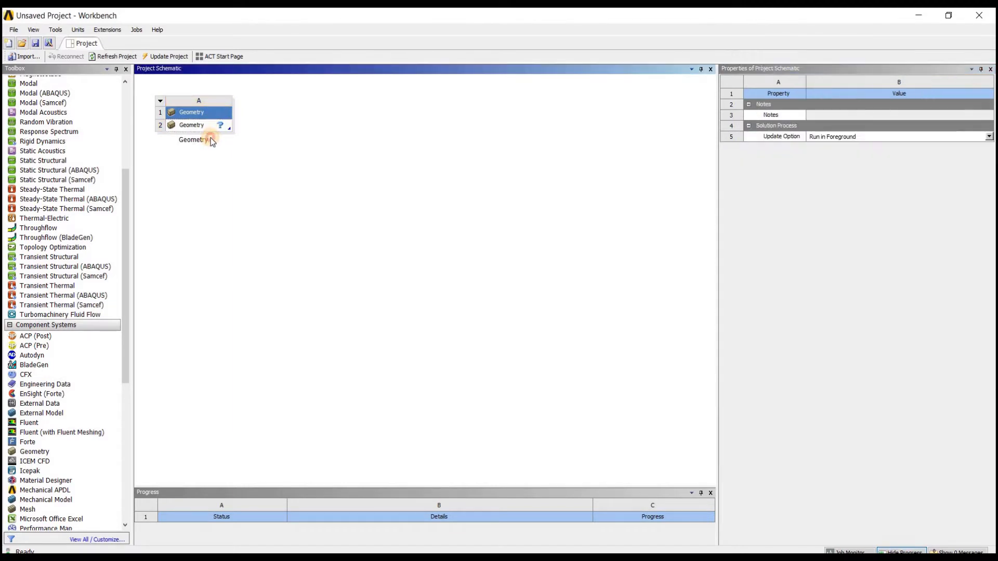
left_click(206, 139)
type("pippe")
key("BackSpace")
key("BackSpace")
type("e")
key("Return")
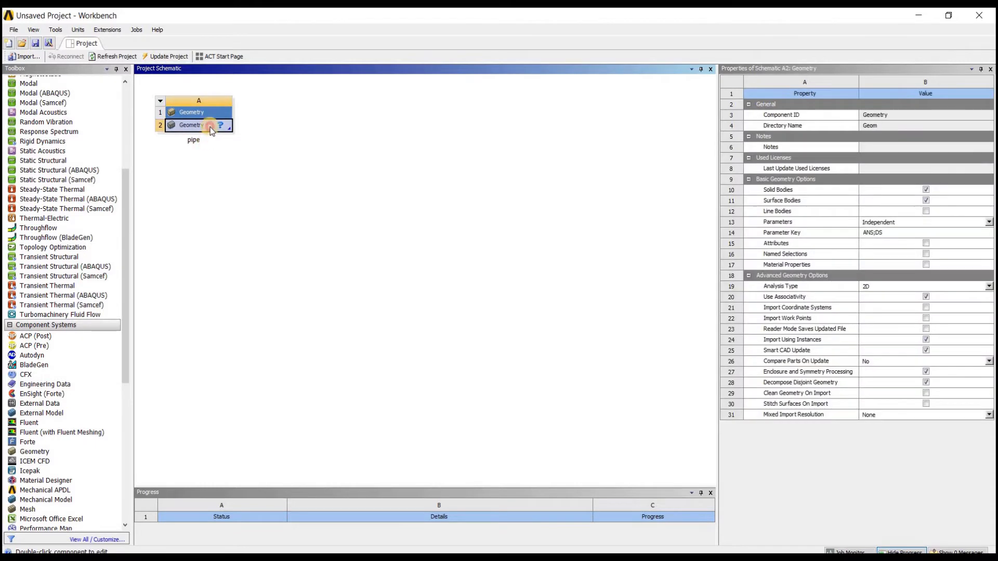
Step: Create a new DesignModeler geometry from the pipe system's Geometry cell and maximize its window
right_click(212, 129)
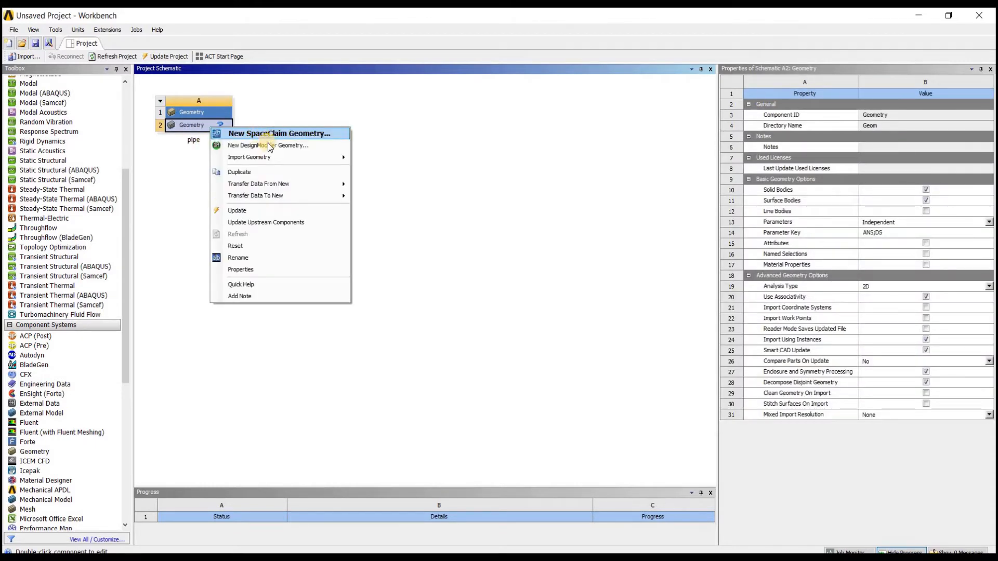
left_click(302, 146)
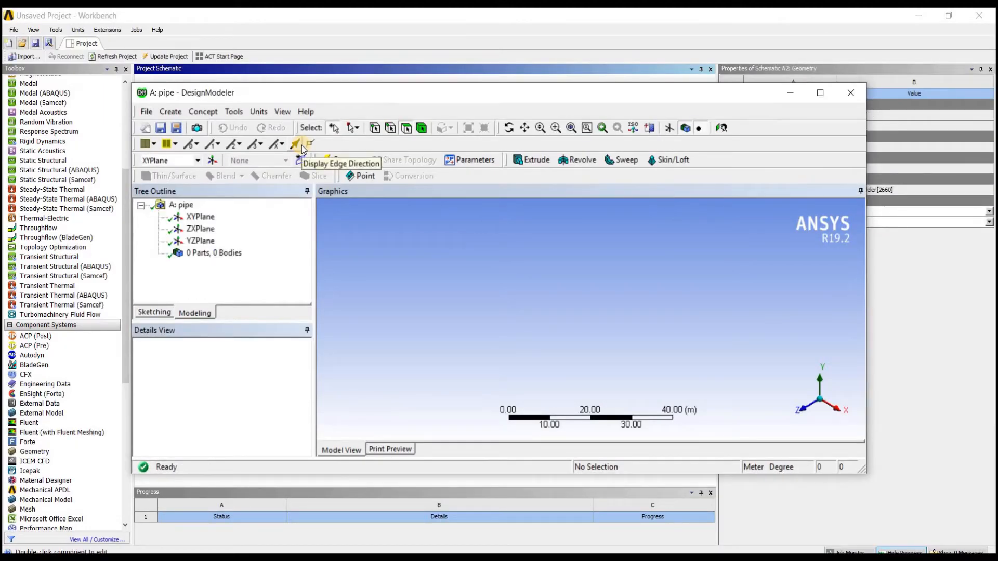
left_click(820, 92)
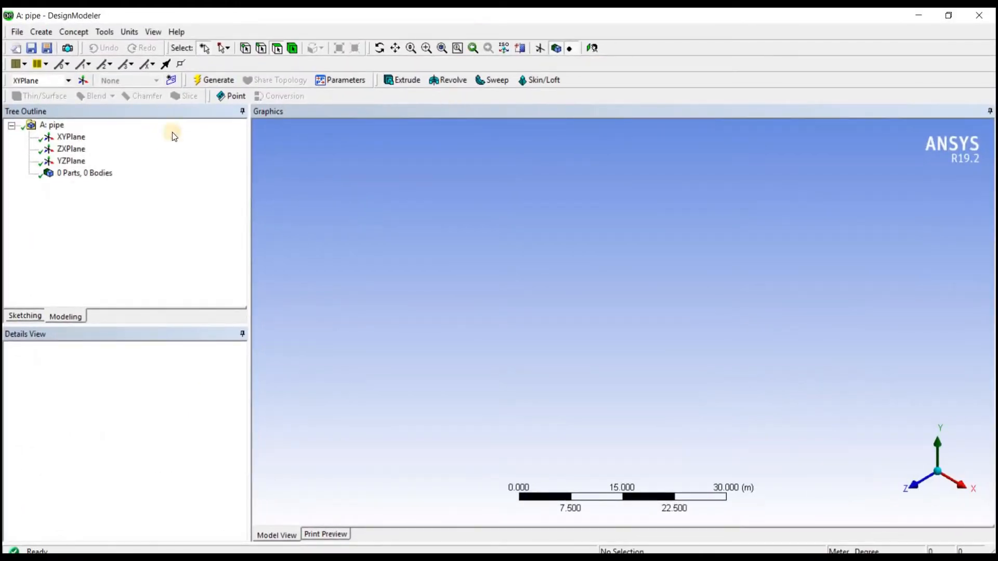
Step: Orient the view normal to XYPlane and switch to sketching on it
left_click(71, 137)
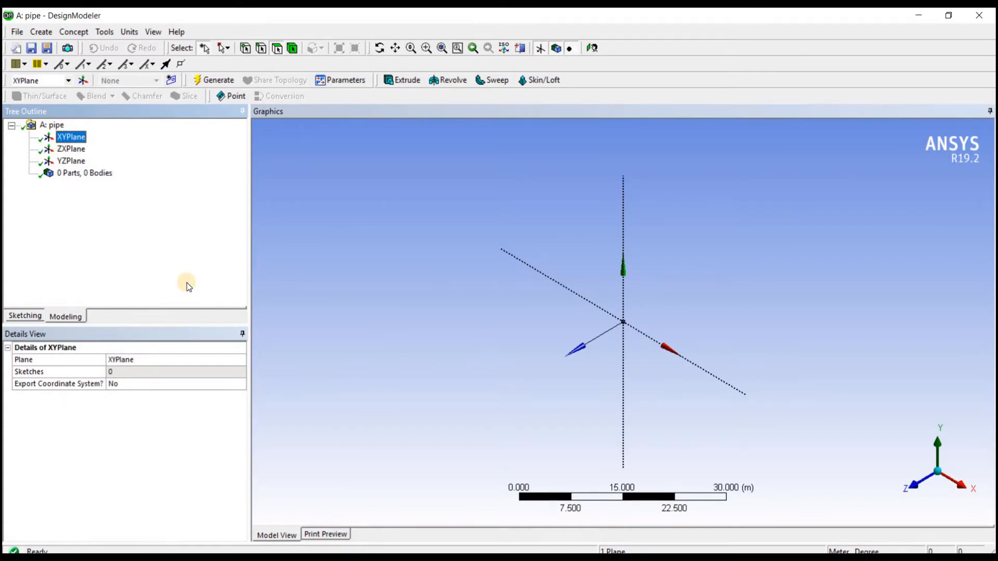
left_click(591, 50)
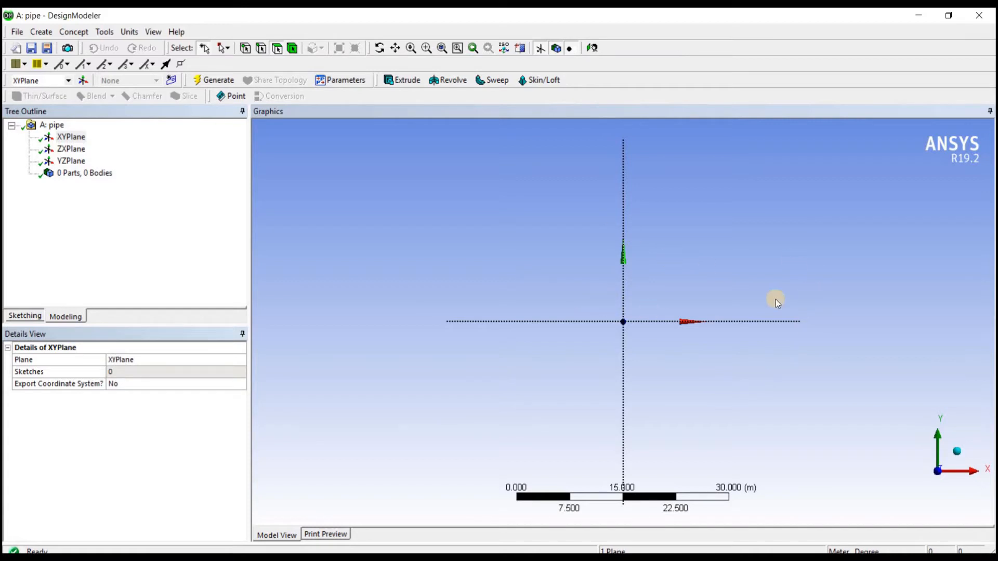
left_click(25, 315)
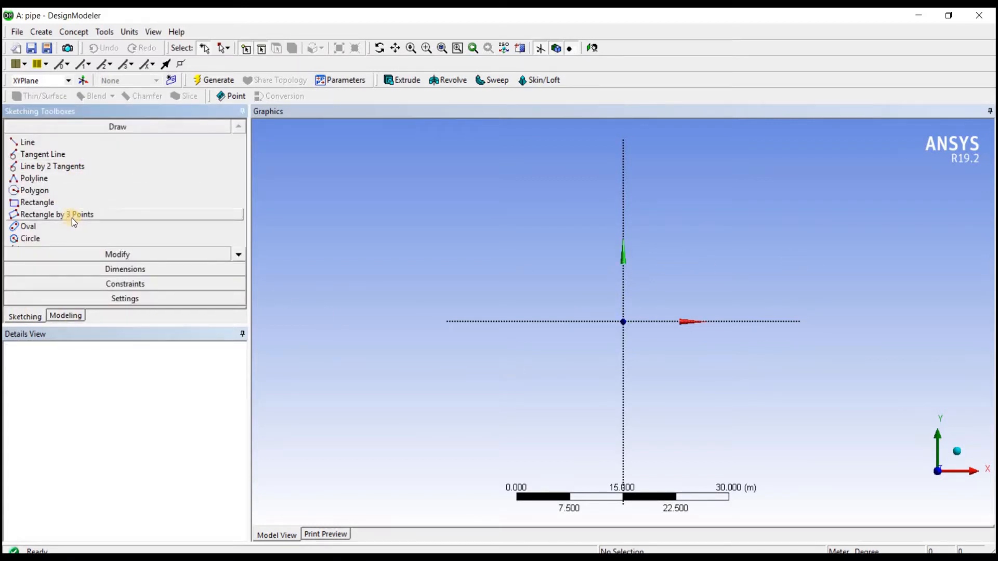
left_click(71, 203)
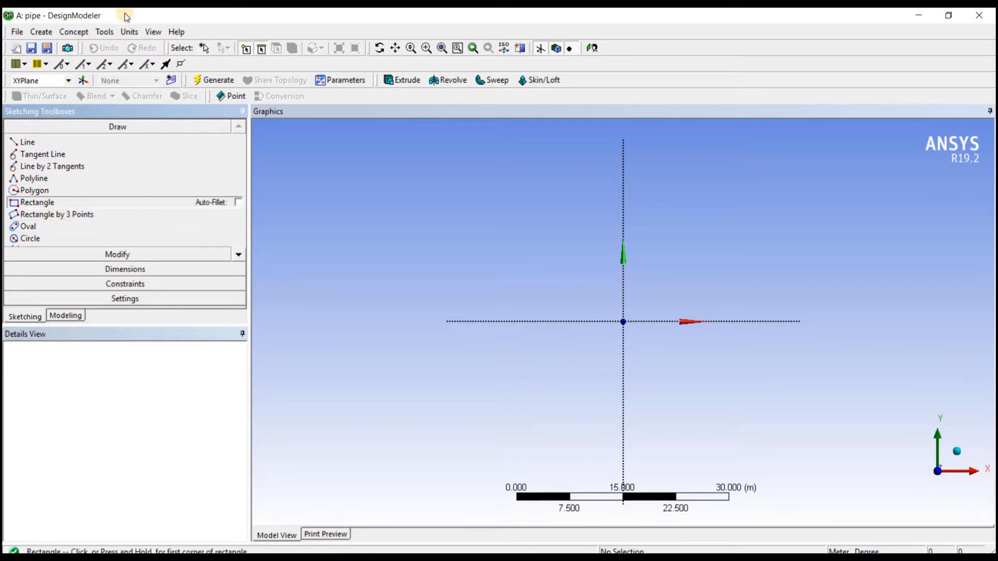
left_click(130, 32)
key("Right")
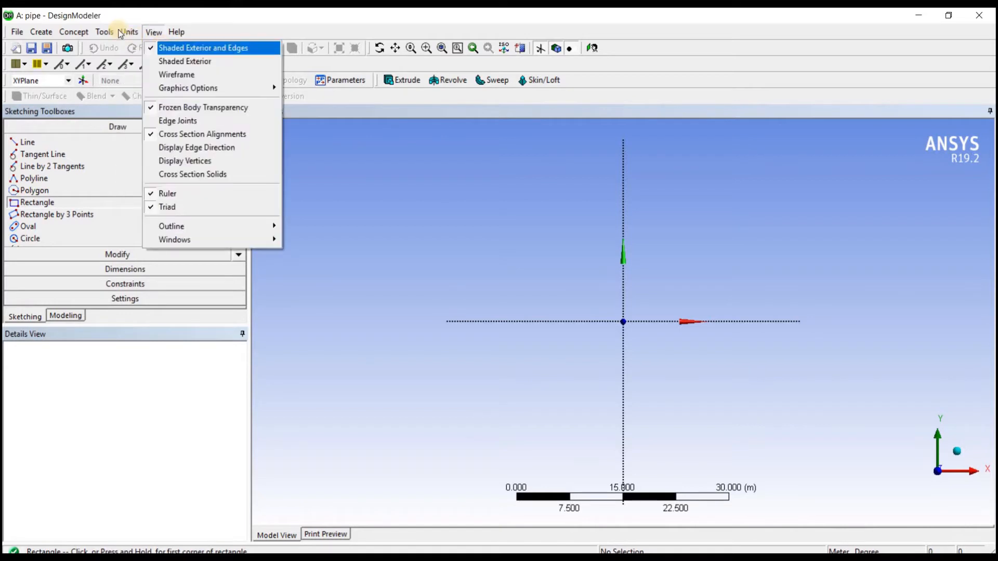
left_click(123, 34)
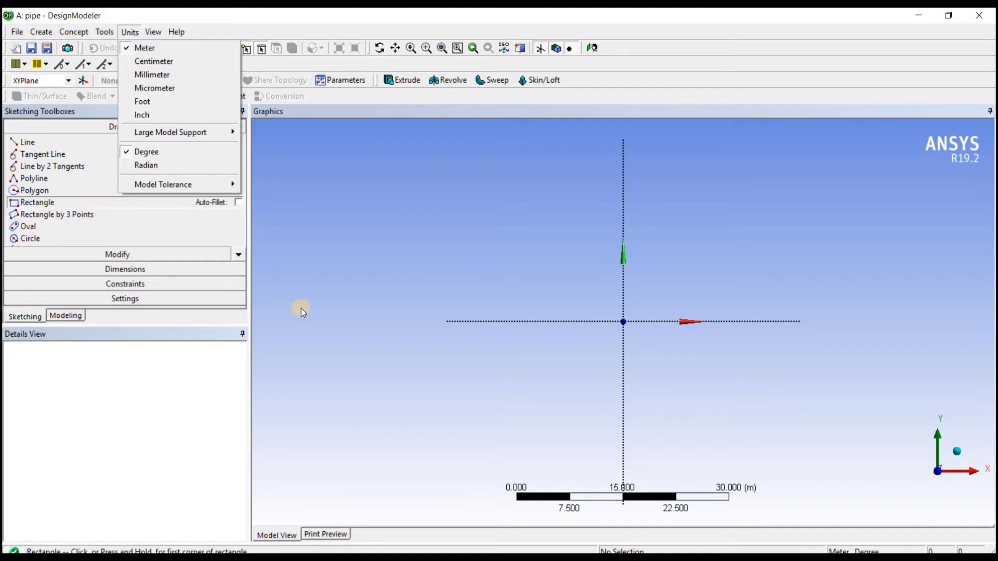
left_click(380, 231)
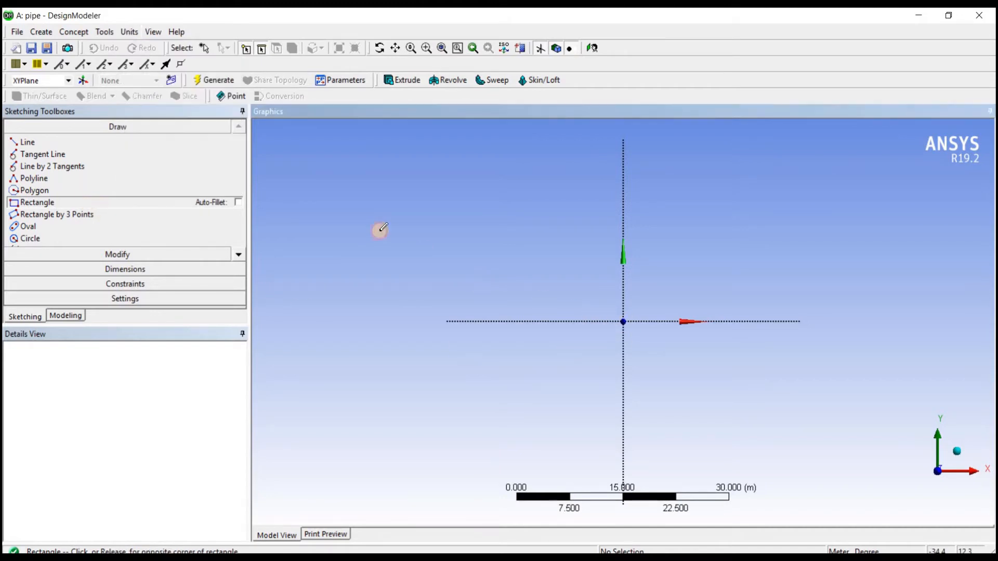
left_click(378, 230)
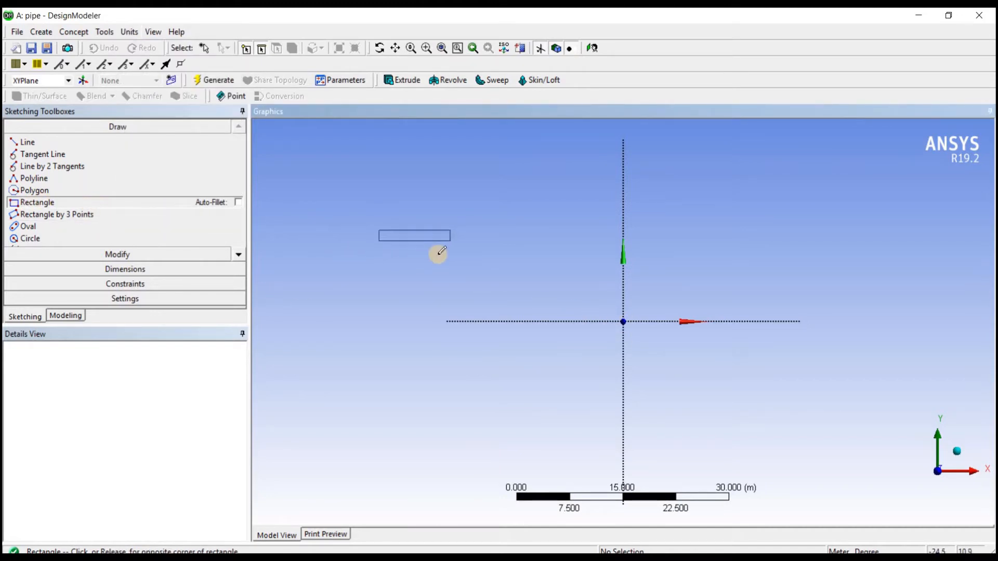
key("Escape")
Step: Sketch a rectangle from the origin into the positive XY quadrant, about 1 m long and 0.24 m high
left_click(88, 204)
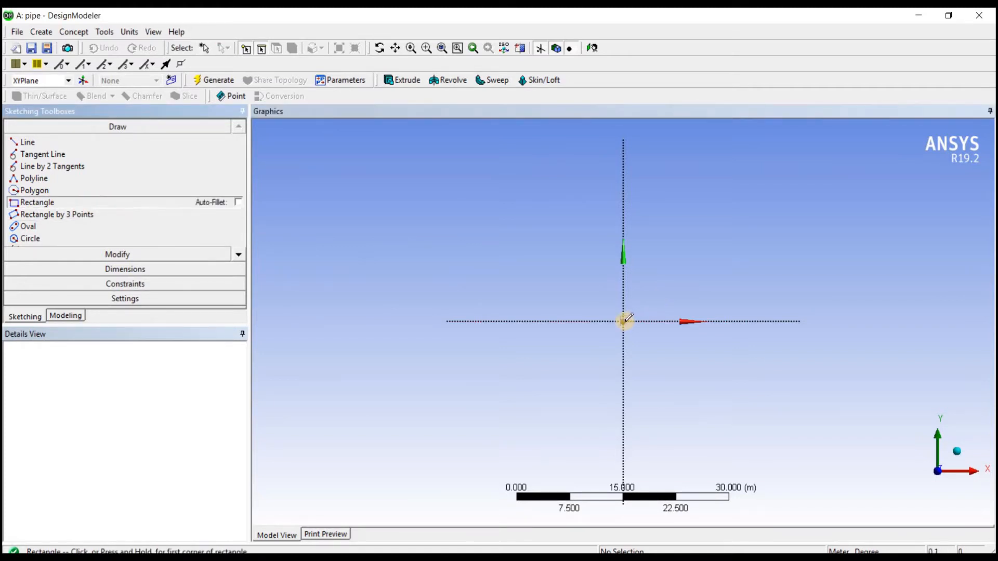
scroll(627, 318, "up", 1)
scroll(627, 318, "up", 5)
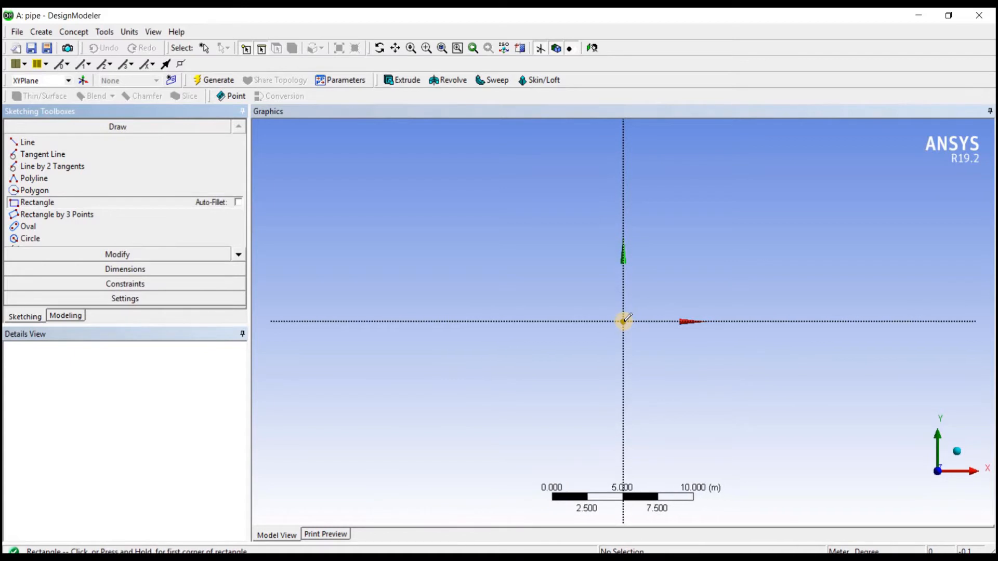
scroll(627, 318, "up", 2)
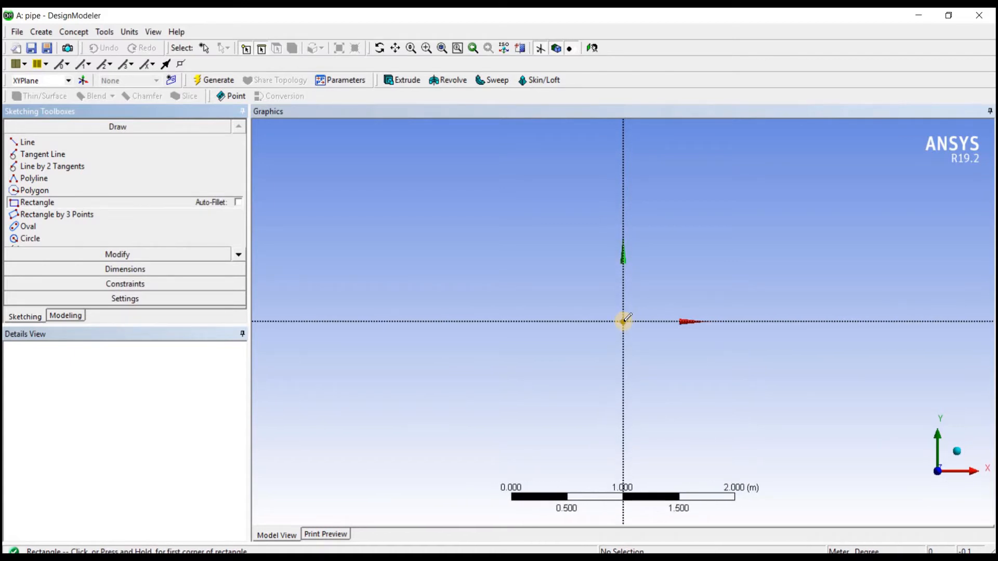
left_click(624, 321)
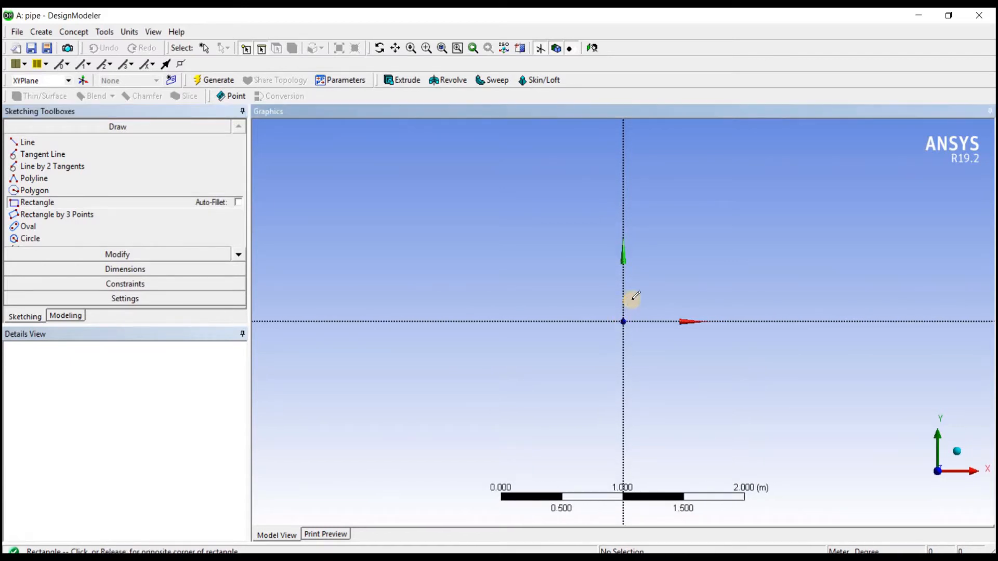
left_click(754, 291)
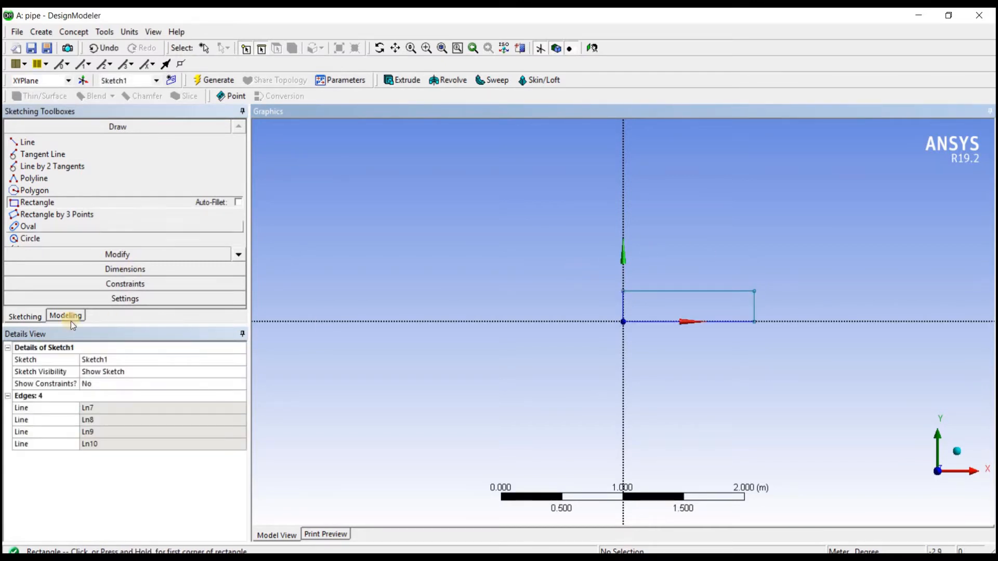
Step: Add a general dimension to the height of the rectangle's edge on the Y axis
left_click(126, 268)
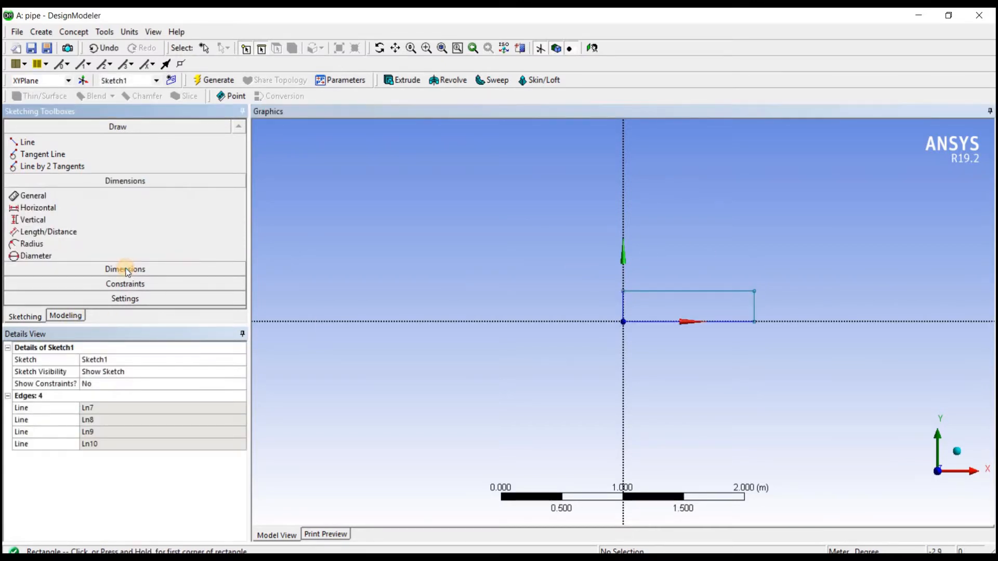
left_click(623, 308)
left_click(604, 300)
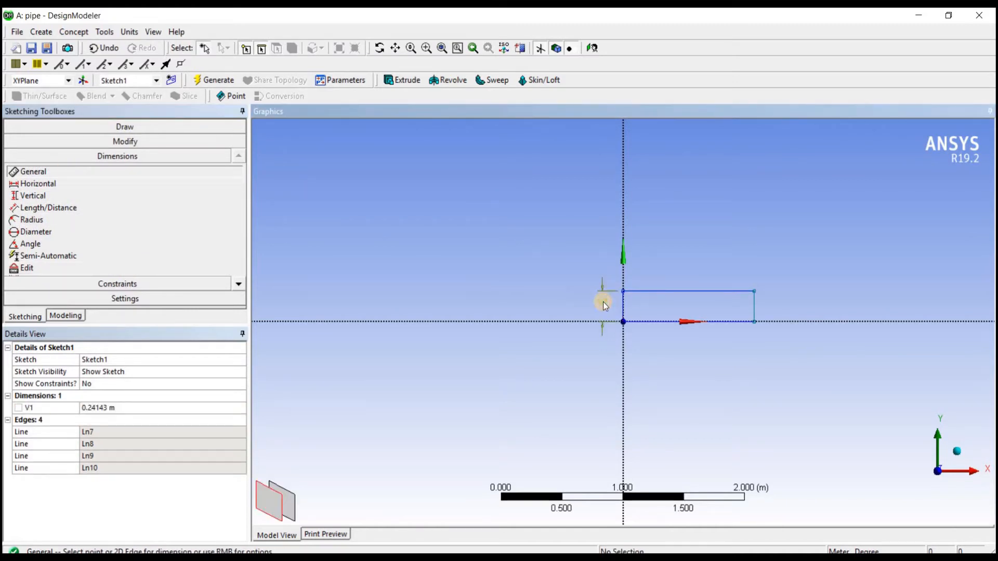
Step: Dimension the rectangle's upper long edge and set its length to 3 m
left_click(688, 291)
left_click(686, 283)
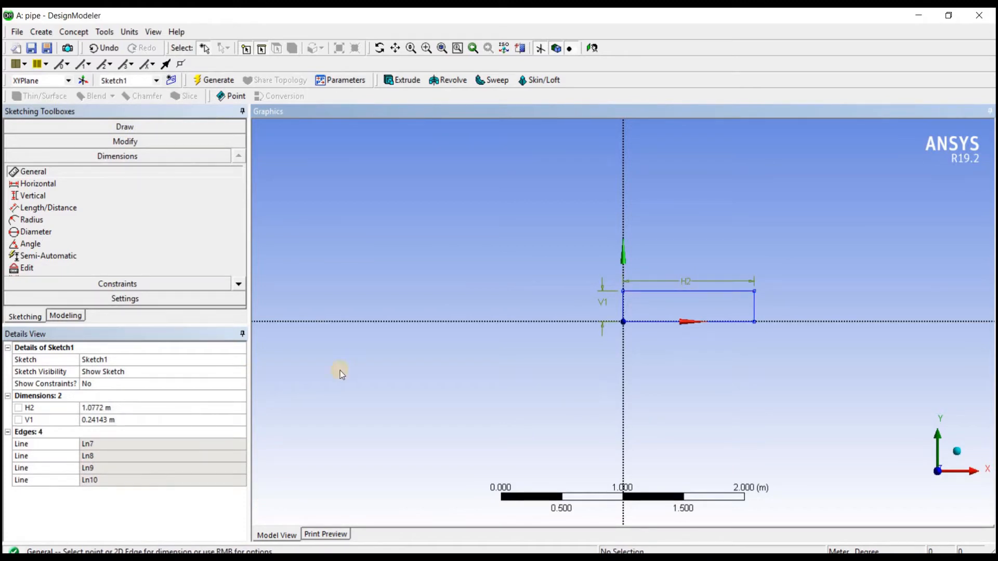
left_click(155, 408)
type("3")
key("Return")
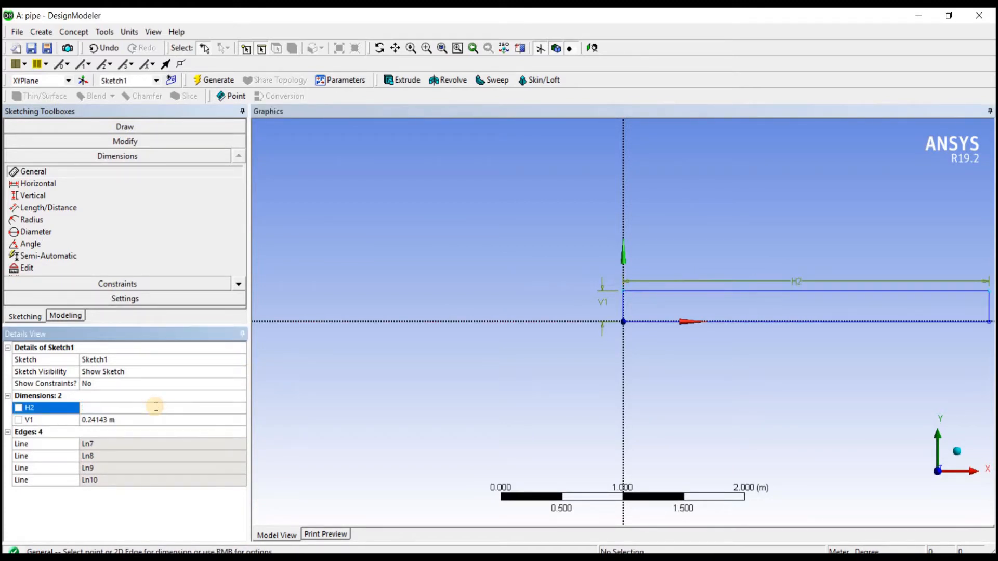
Step: Set the rectangle's height dimension to 0.2 m and fit the sketch in the view
left_click(116, 420)
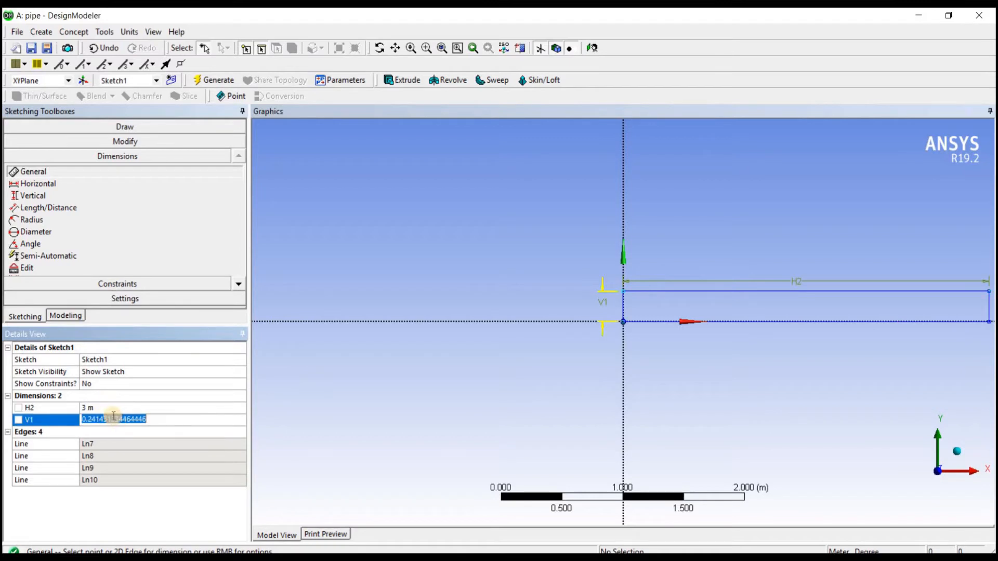
type("0.2")
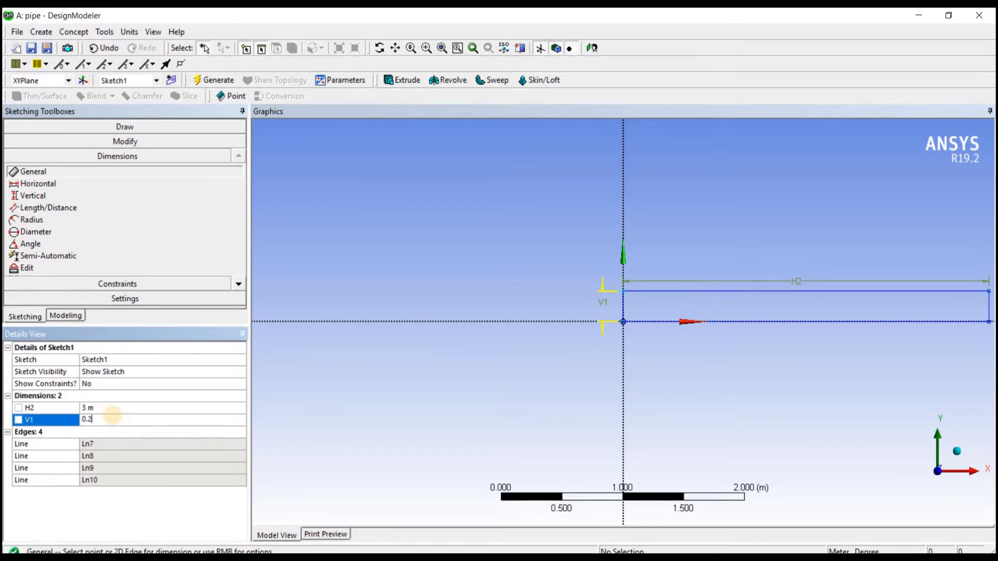
key("Return")
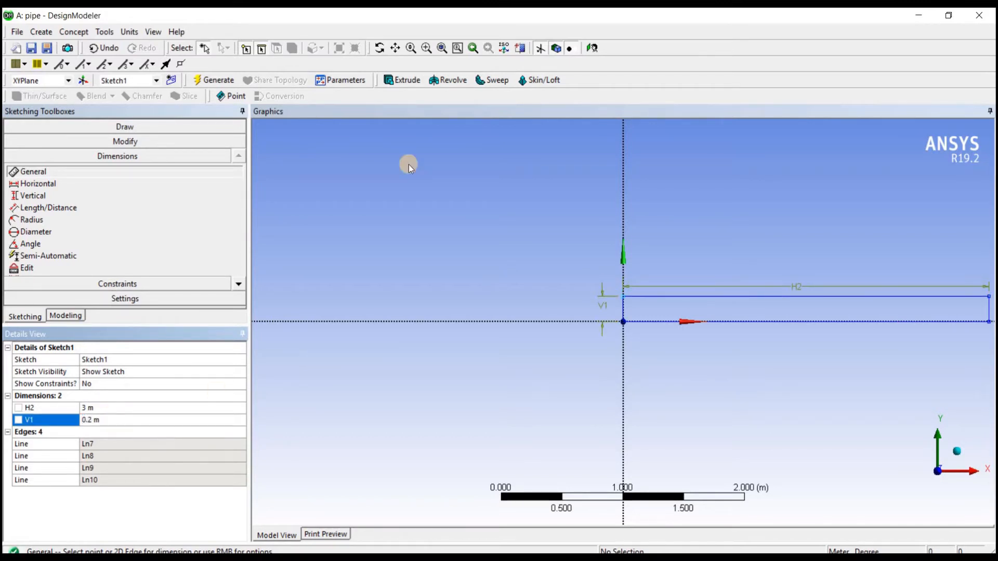
left_click(440, 48)
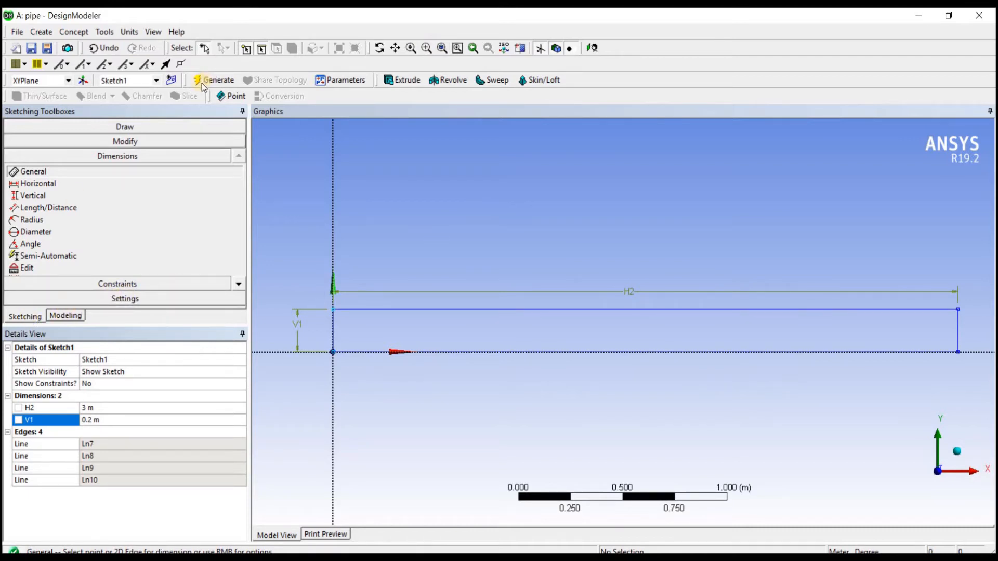
Step: Create a line body from the rectangle sketch using Lines From Sketches and generate it
left_click(77, 33)
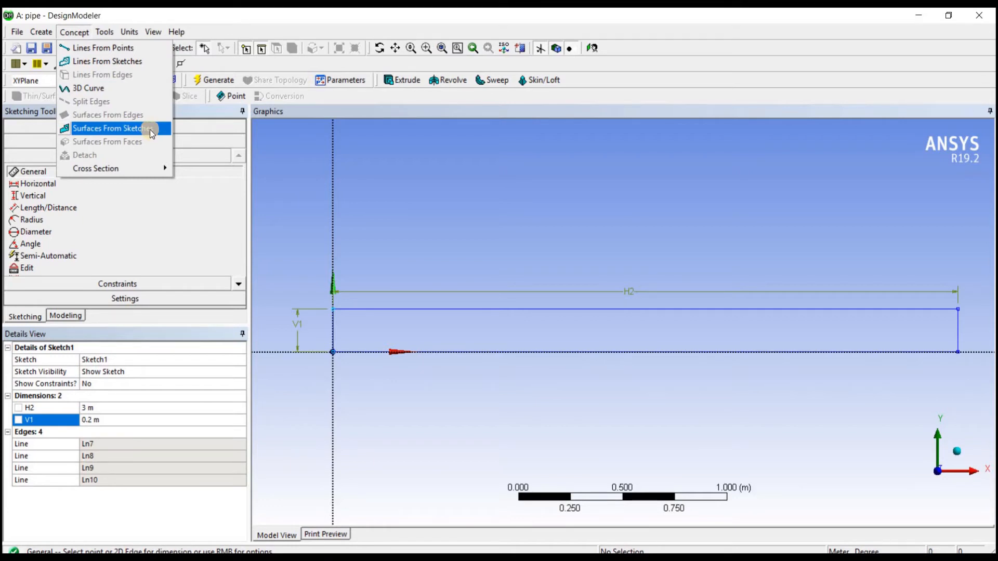
left_click(131, 63)
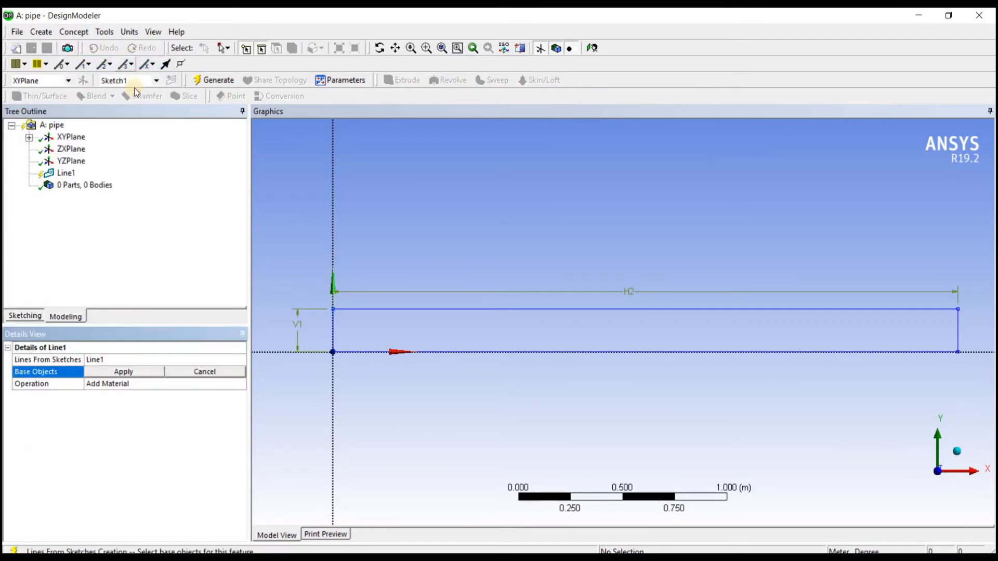
left_click(420, 309)
left_click(123, 371)
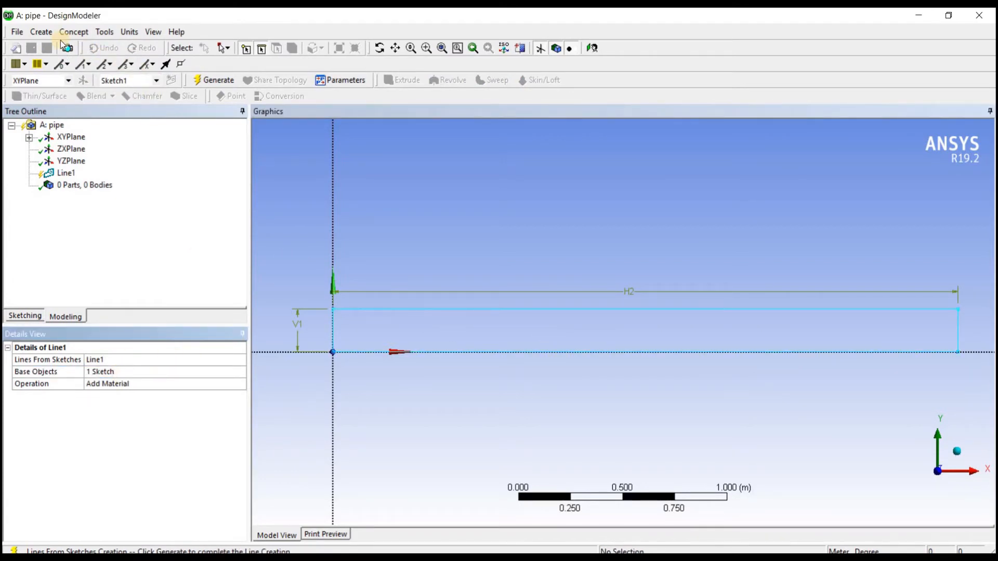
left_click(66, 172)
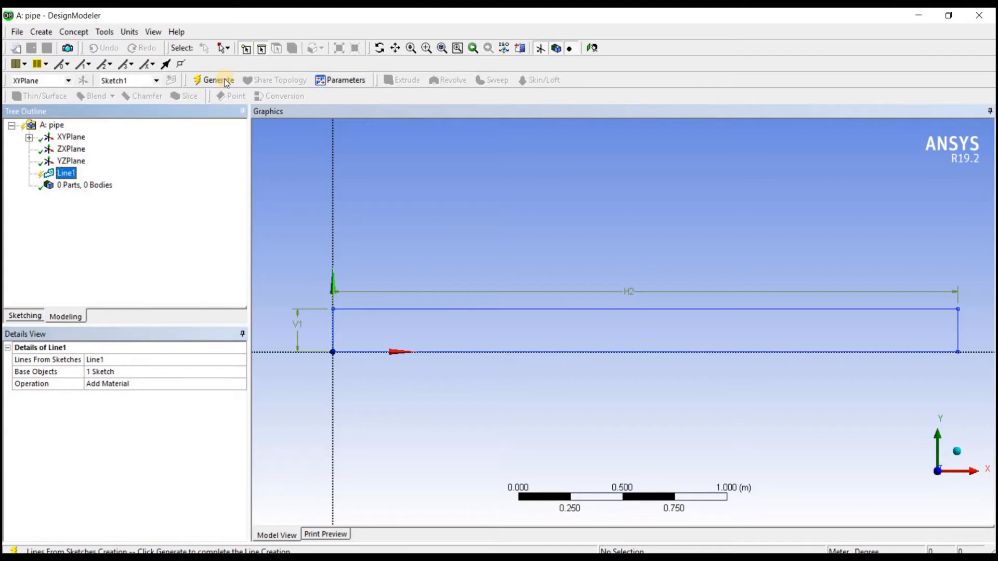
left_click(225, 81)
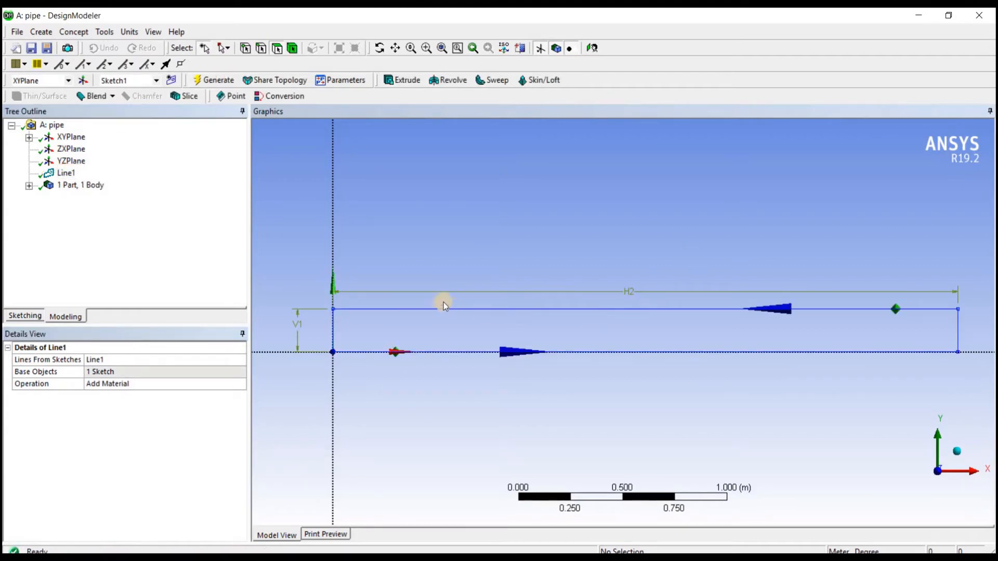
Step: Delete the Line1 feature from the model
left_click(66, 172)
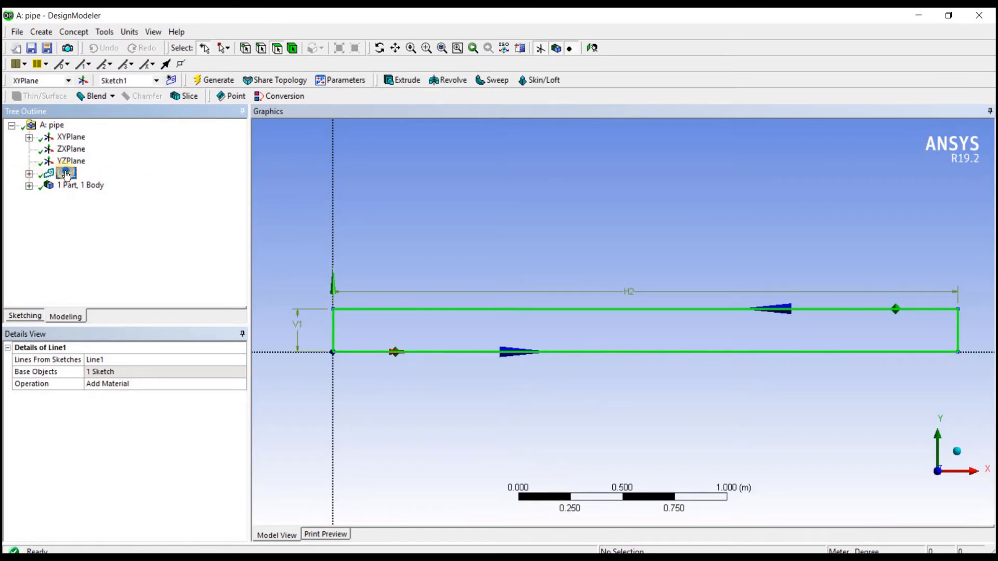
right_click(66, 173)
left_click(122, 264)
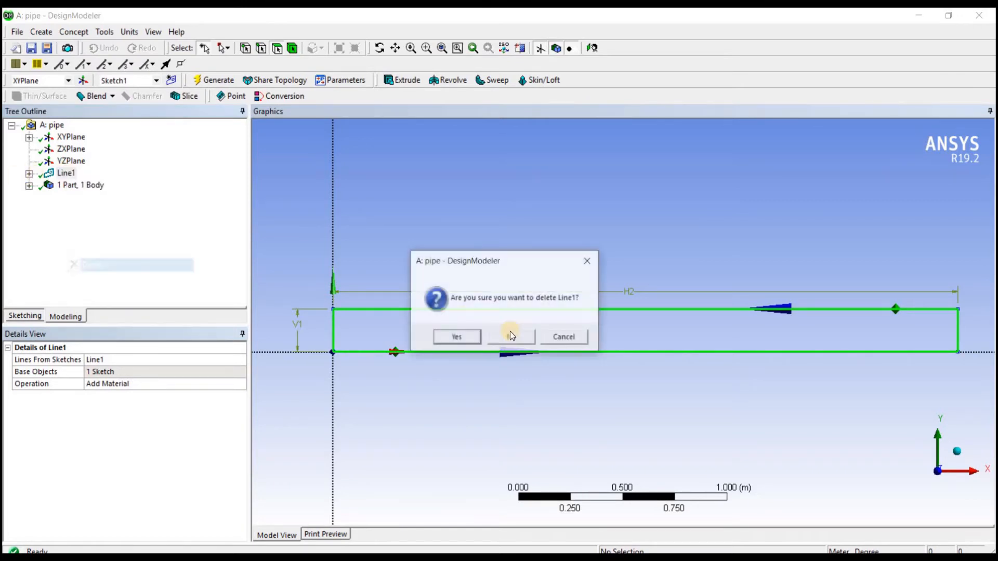
left_click(457, 335)
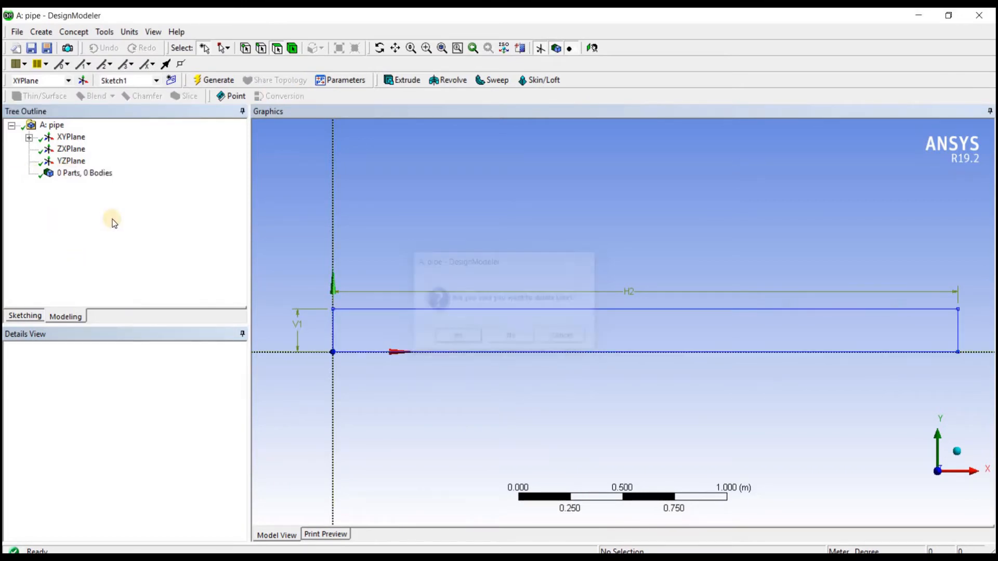
Step: Create a surface from the rectangle sketch using Surfaces From Sketches and generate it
left_click(74, 32)
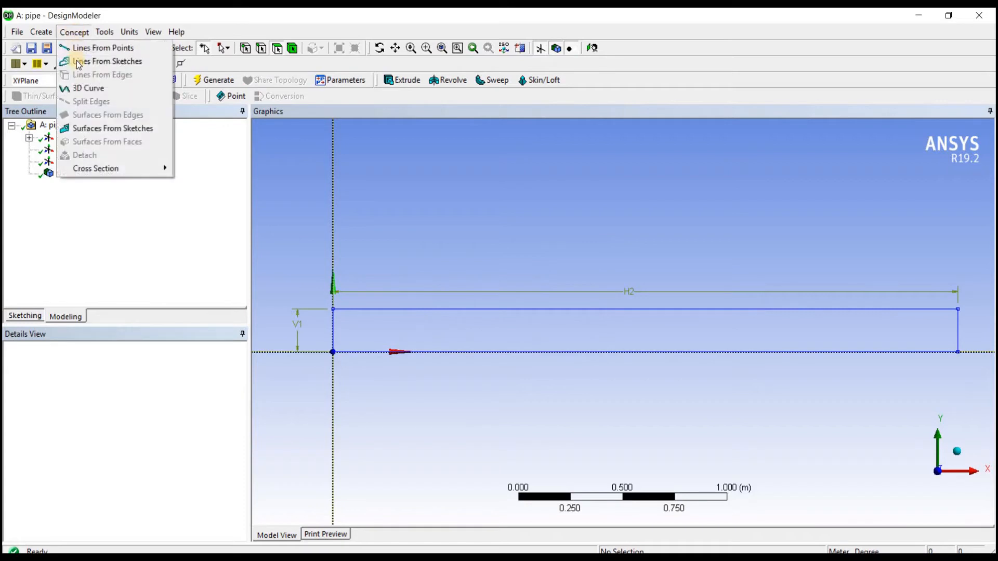
left_click(130, 128)
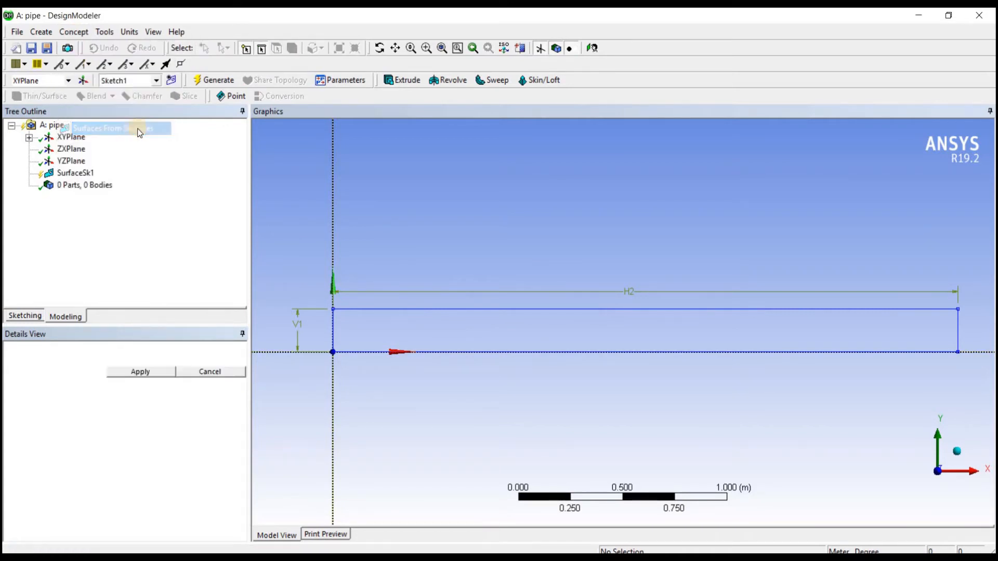
left_click(437, 310)
left_click(140, 372)
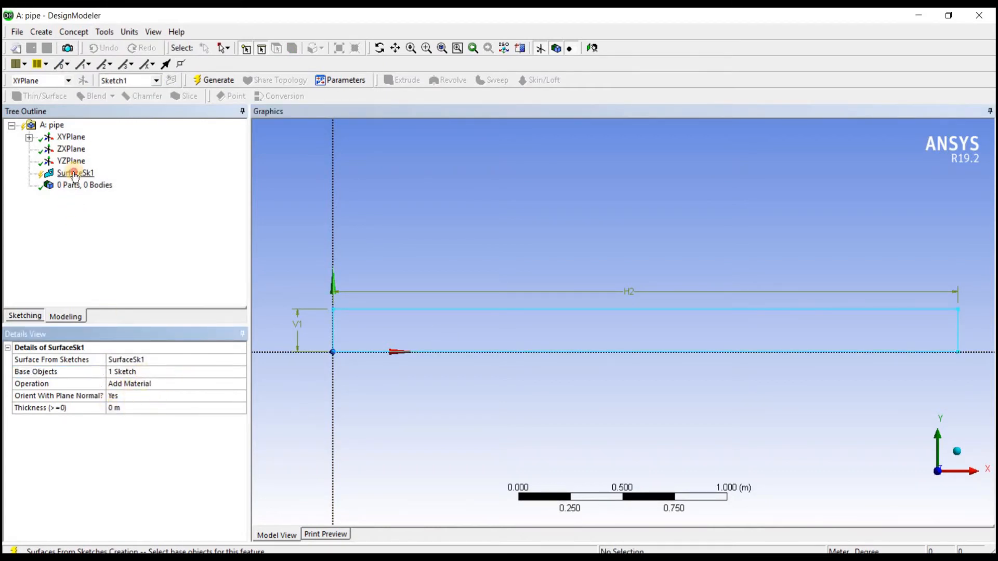
left_click(205, 82)
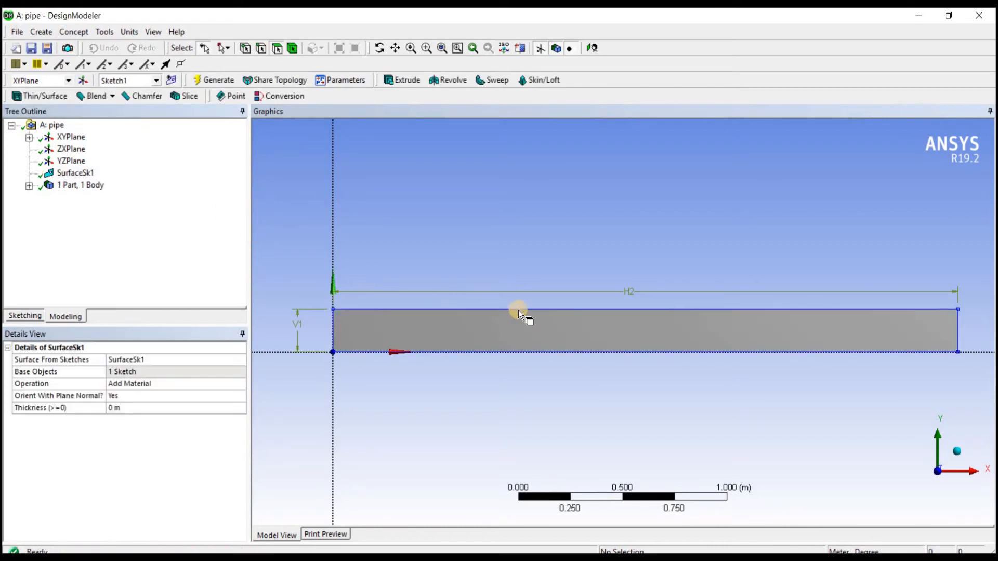
Step: Set the Fluid/Solid property of the surface body to Fluid
left_click(64, 185)
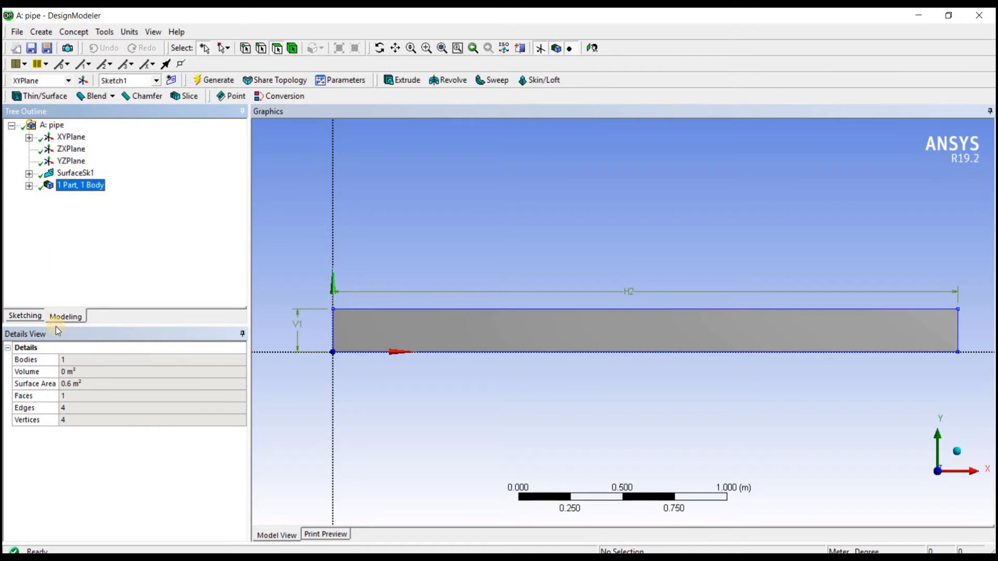
left_click(29, 185)
left_click(98, 200)
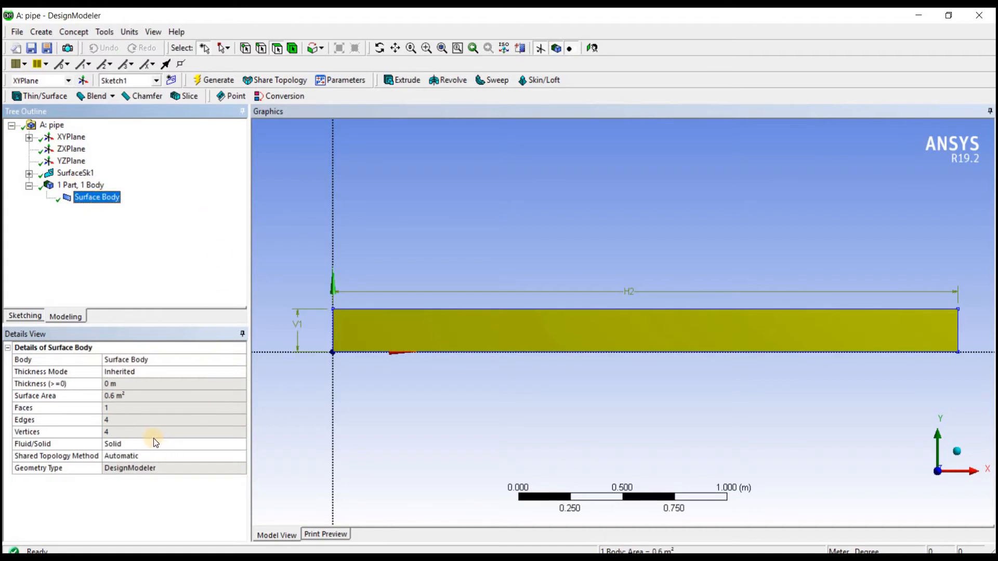
left_click(239, 447)
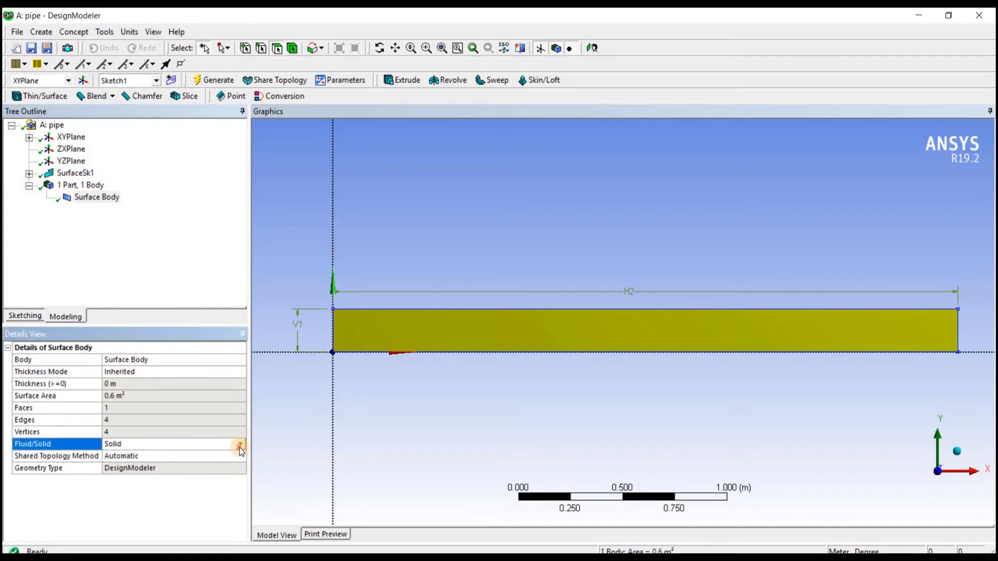
left_click(240, 446)
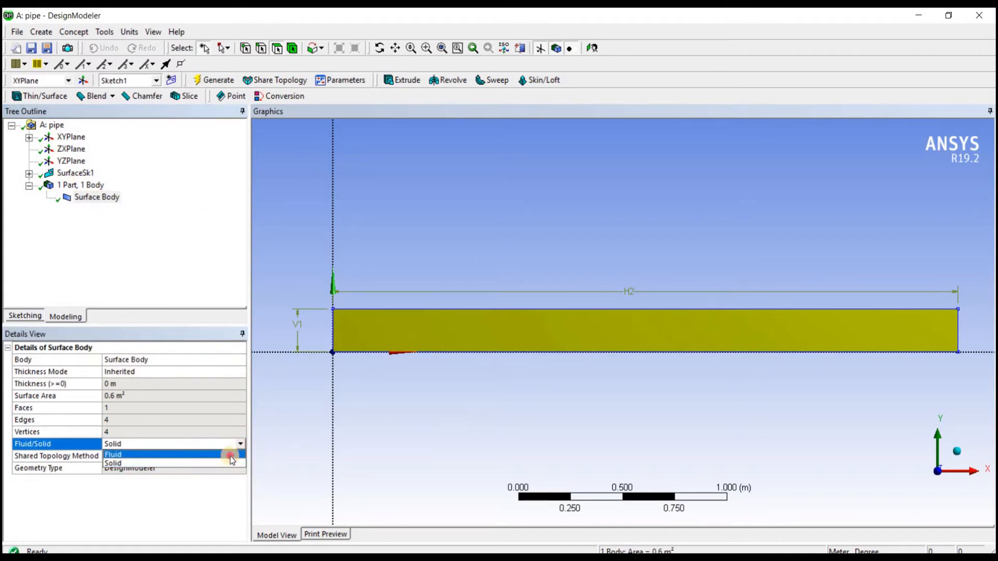
left_click(228, 456)
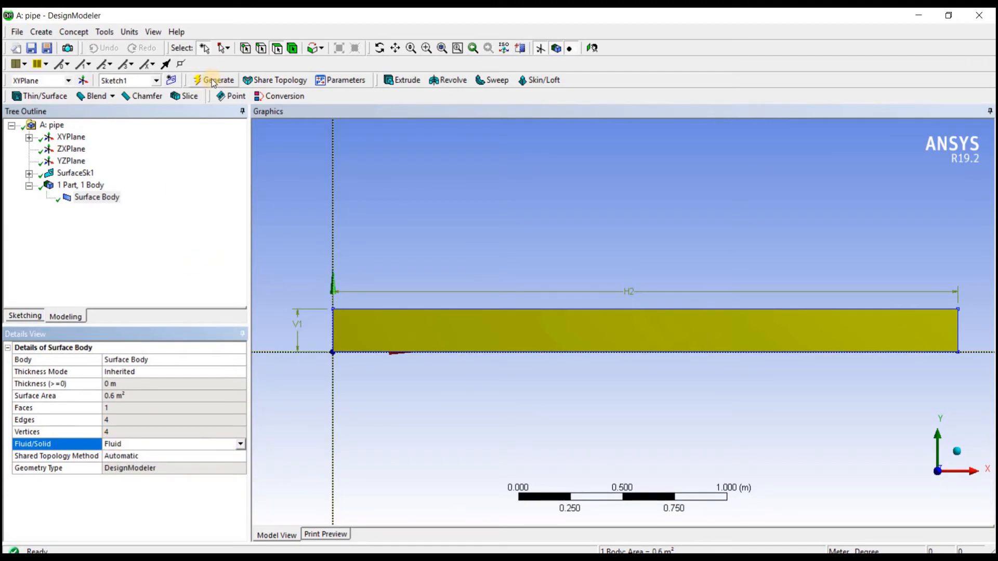
left_click(97, 197)
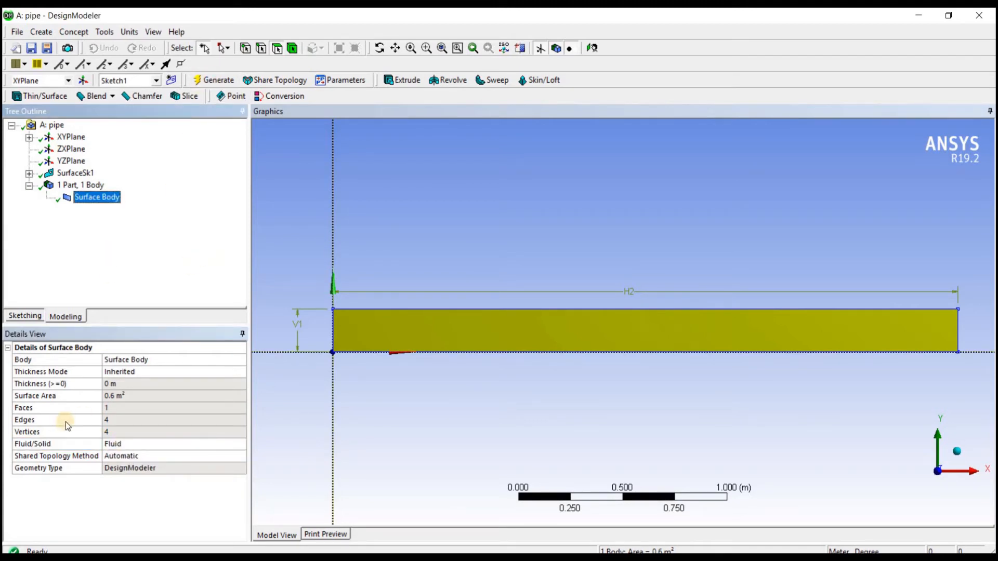
left_click(99, 186)
double_click(86, 187)
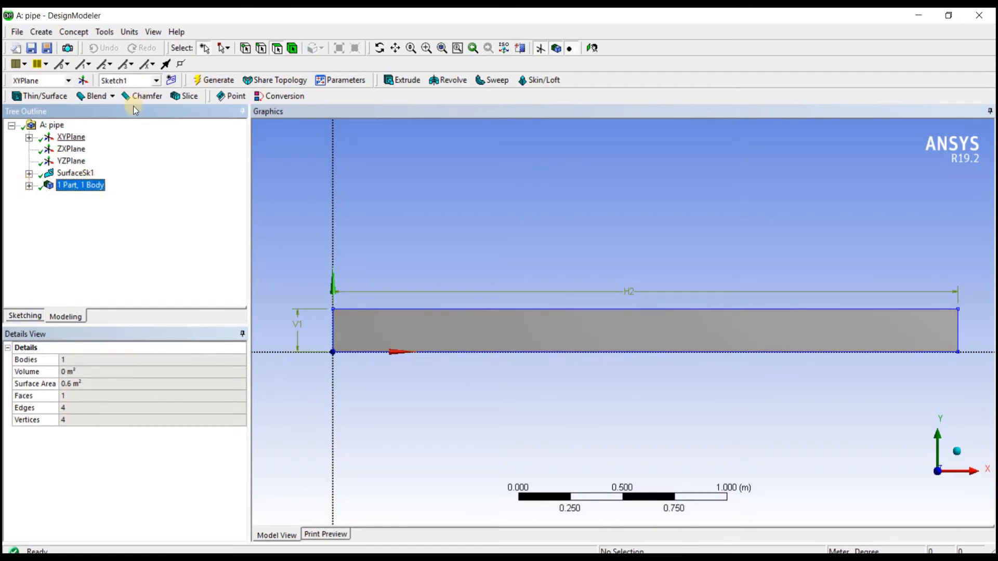
Step: Create and generate a named selection called Inlet from the surface's short edge on the Y axis
left_click(262, 52)
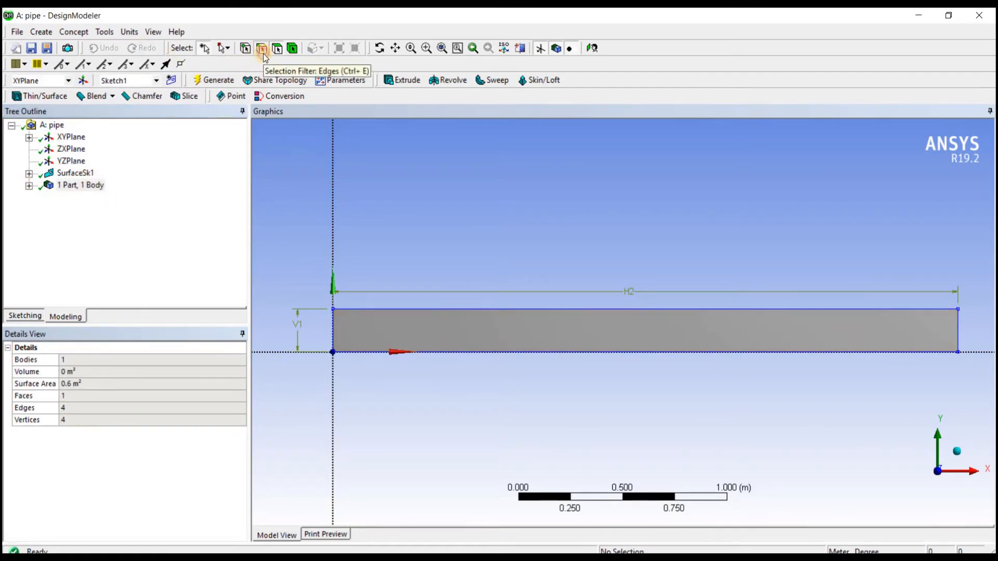
left_click(329, 333)
right_click(332, 333)
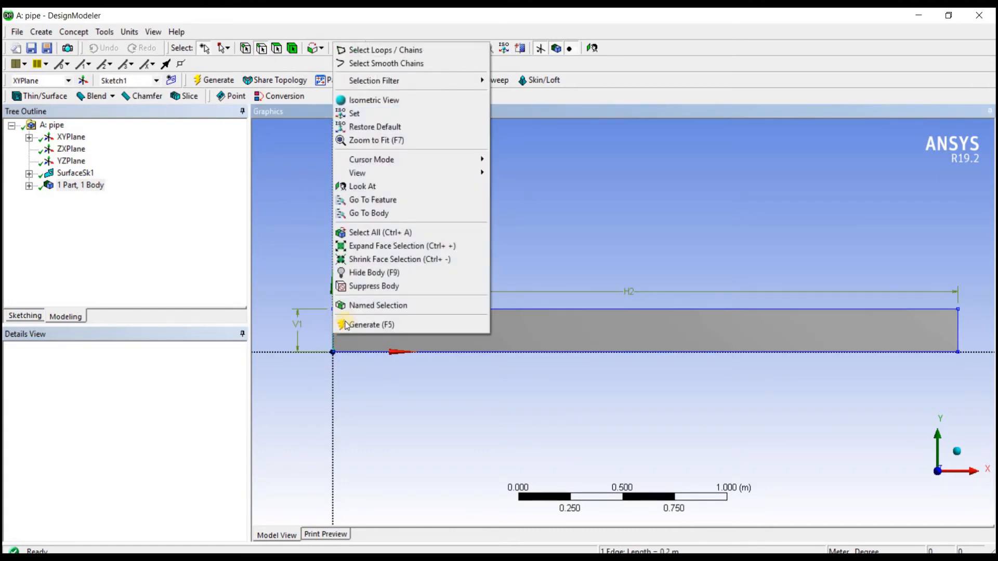
left_click(346, 306)
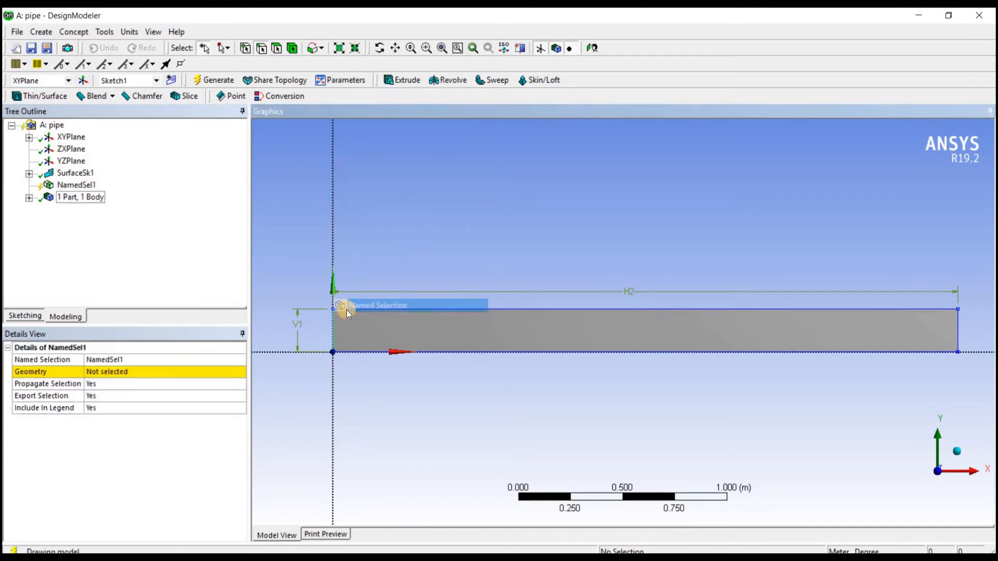
left_click(159, 356)
type("Inlet")
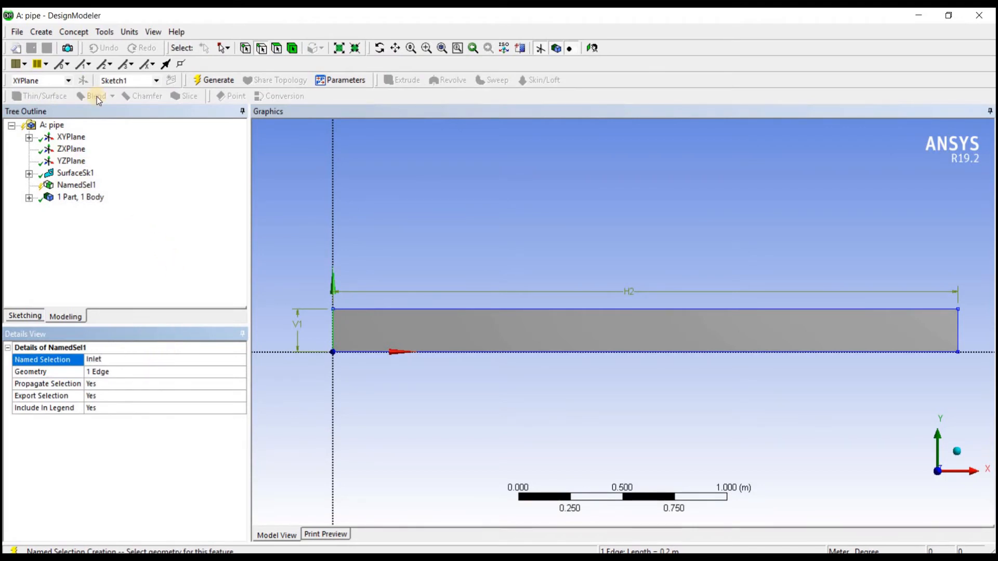
left_click(203, 80)
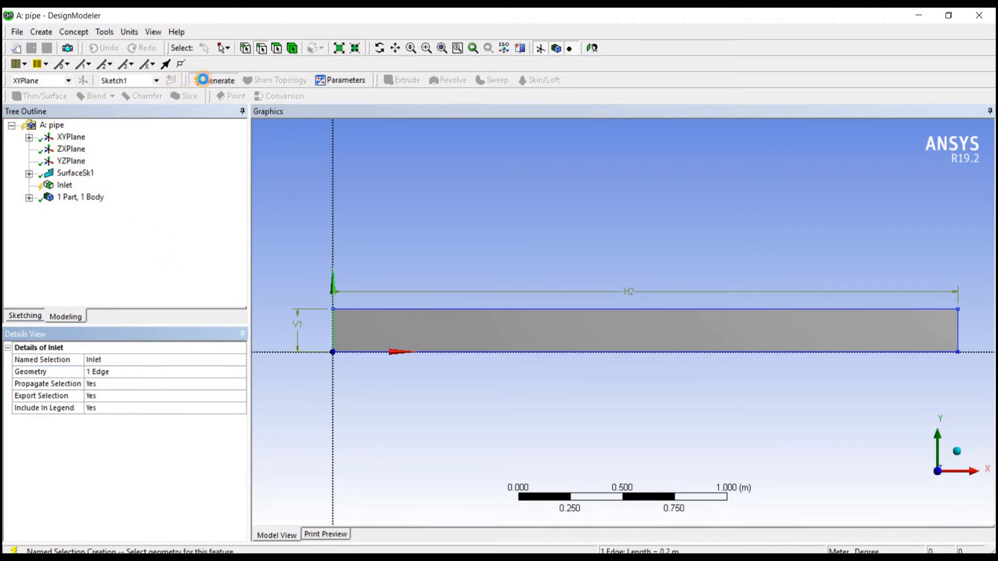
left_click(64, 186)
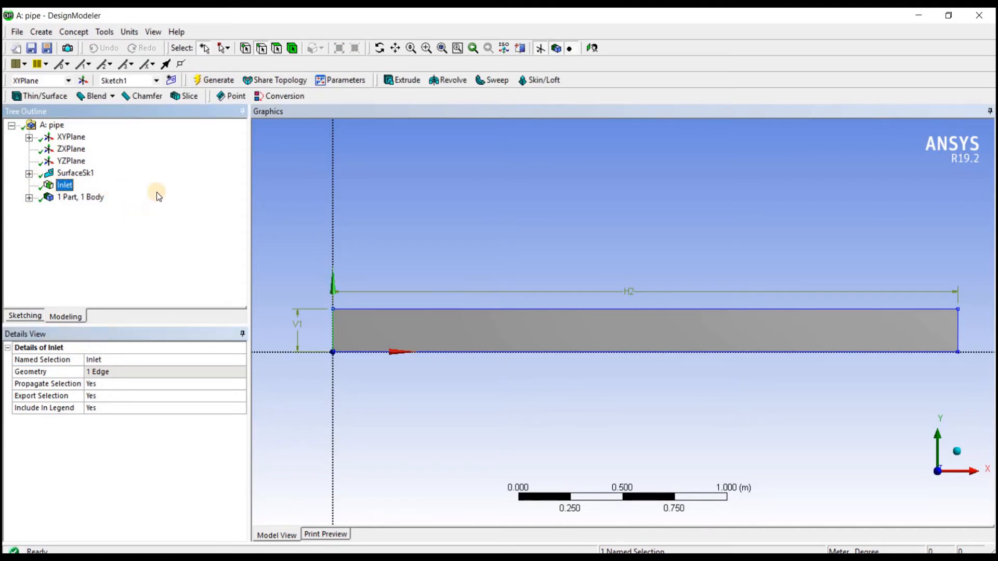
Step: Create and generate a named selection called Outlet from the surface's short edge opposite the inlet
left_click(248, 47)
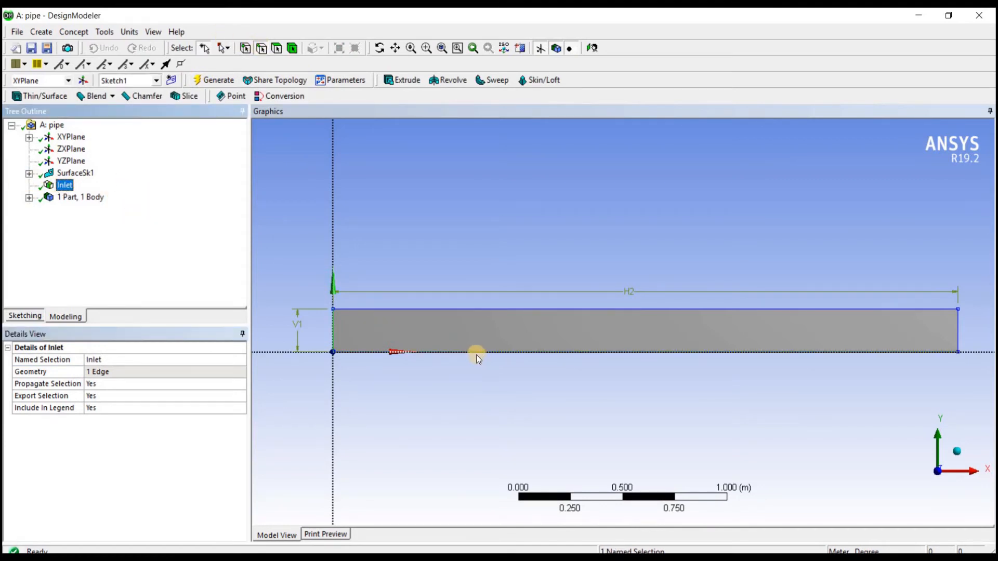
left_click(958, 329)
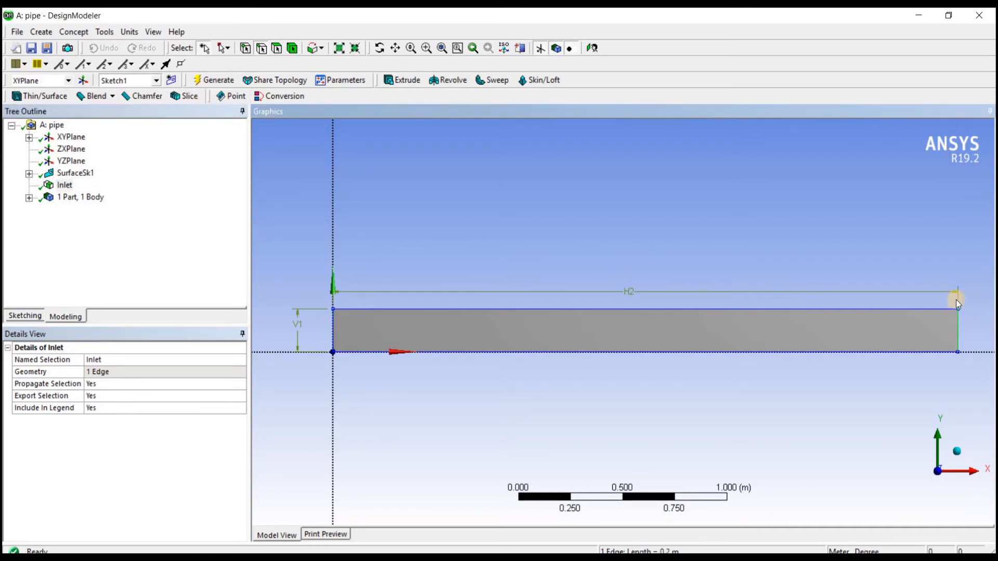
right_click(958, 323)
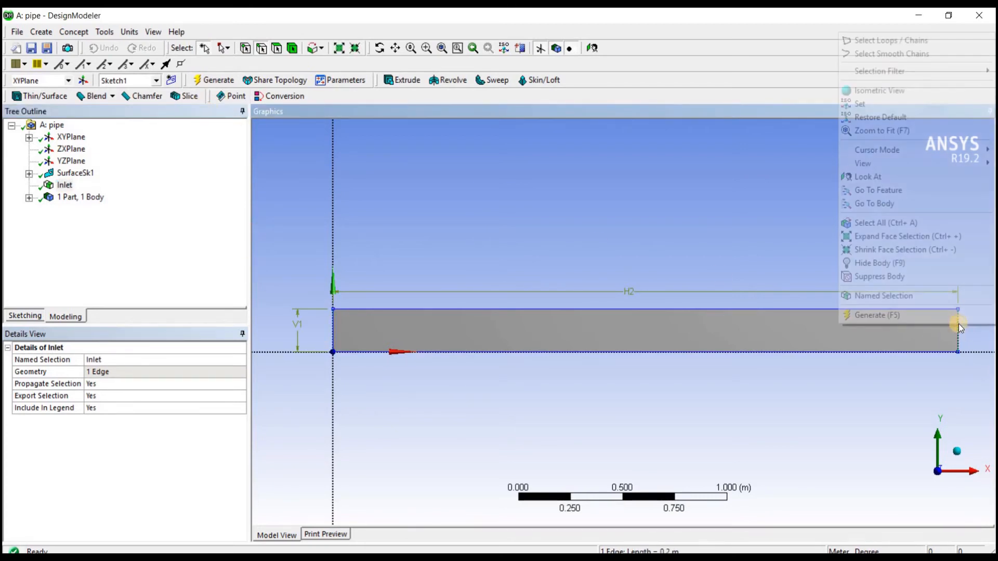
left_click(938, 299)
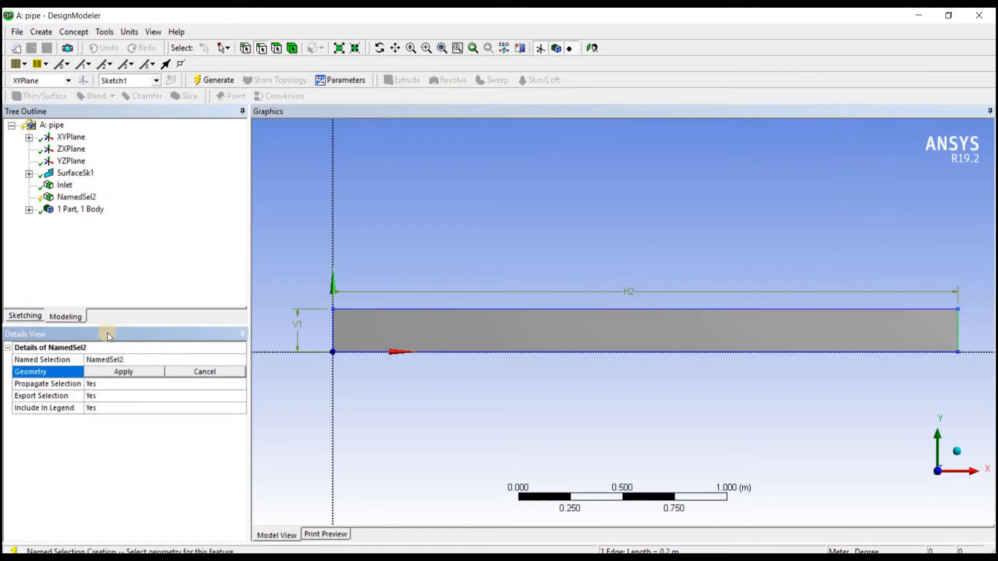
left_click(135, 360)
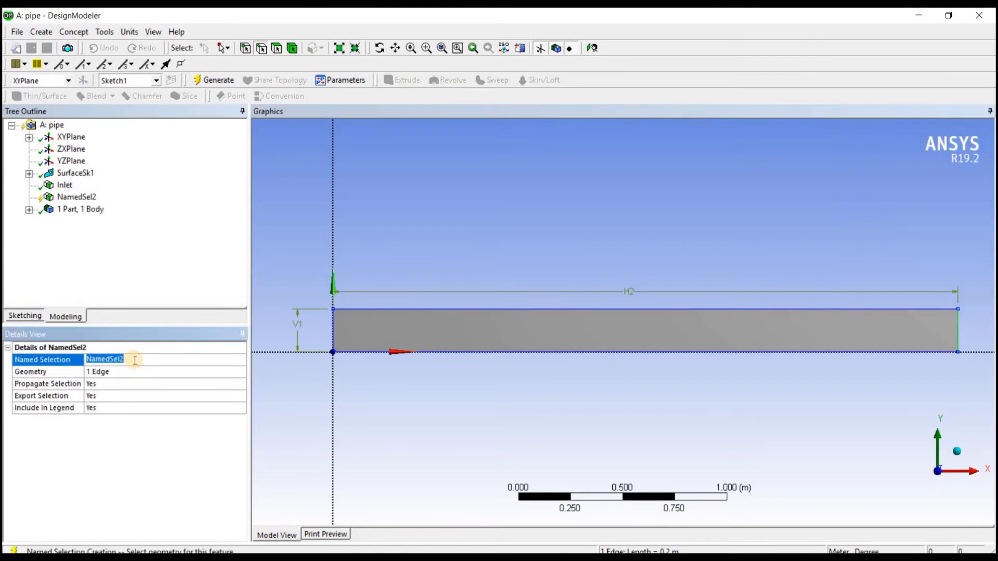
type("Outlet")
key("Return")
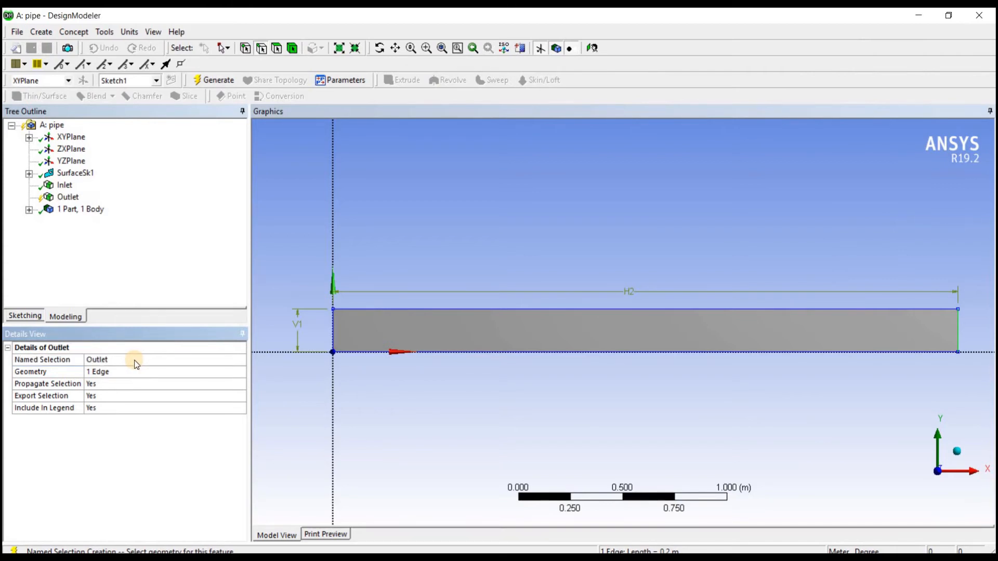
left_click(228, 79)
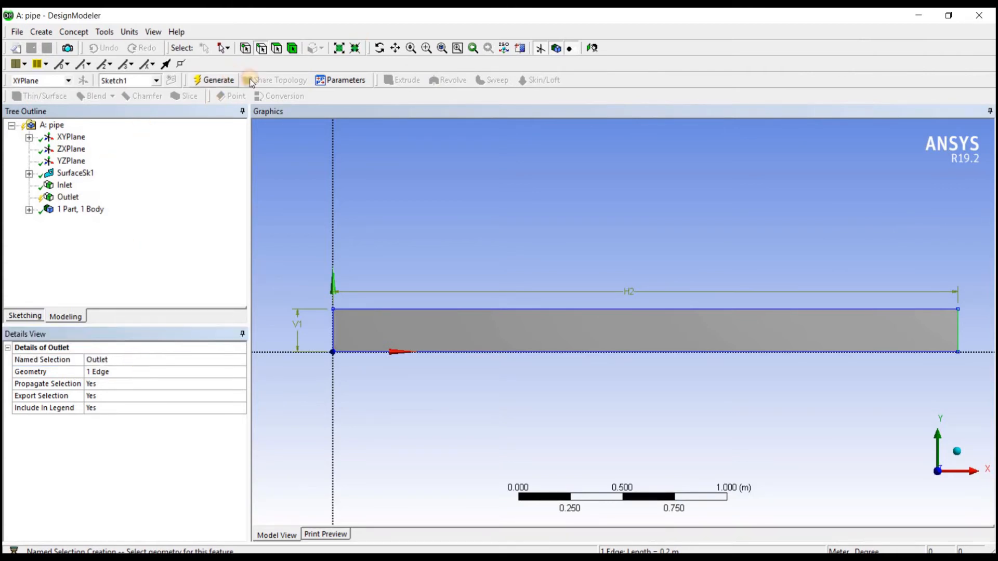
Step: Create and generate a named selection called Wall from the surface's two long edges
left_click(585, 309)
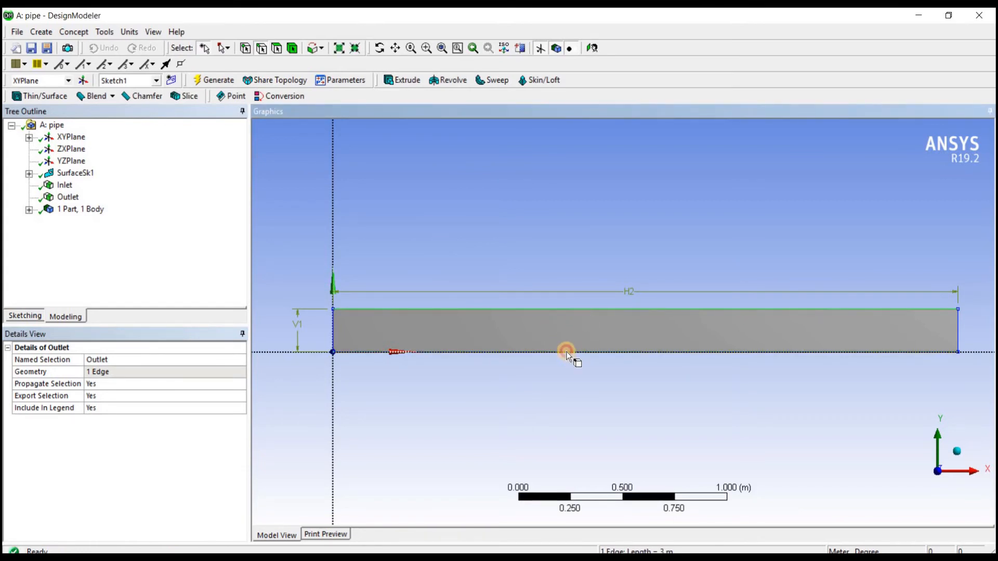
left_click(566, 351, "ctrl")
right_click(566, 352)
left_click(587, 323)
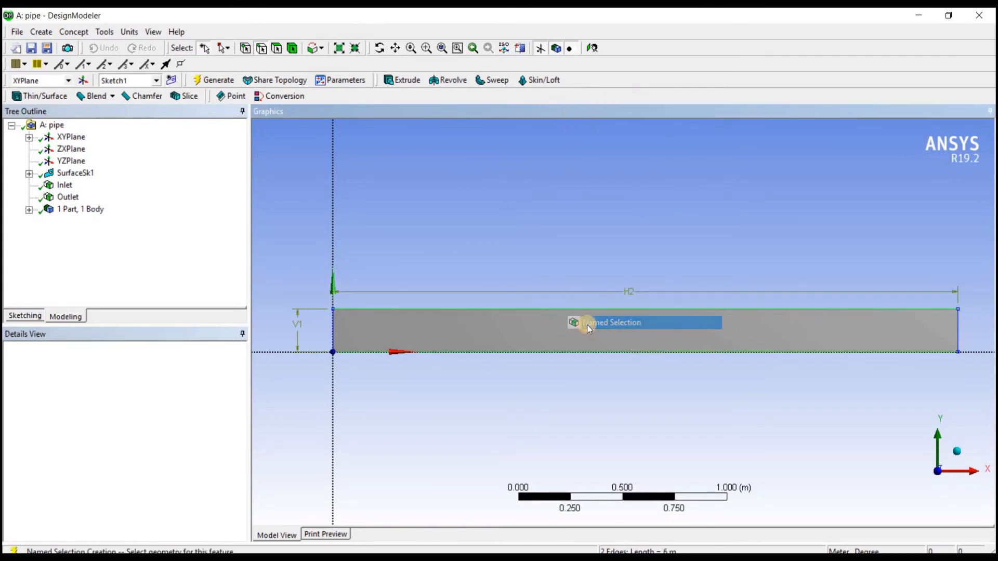
left_click(158, 356)
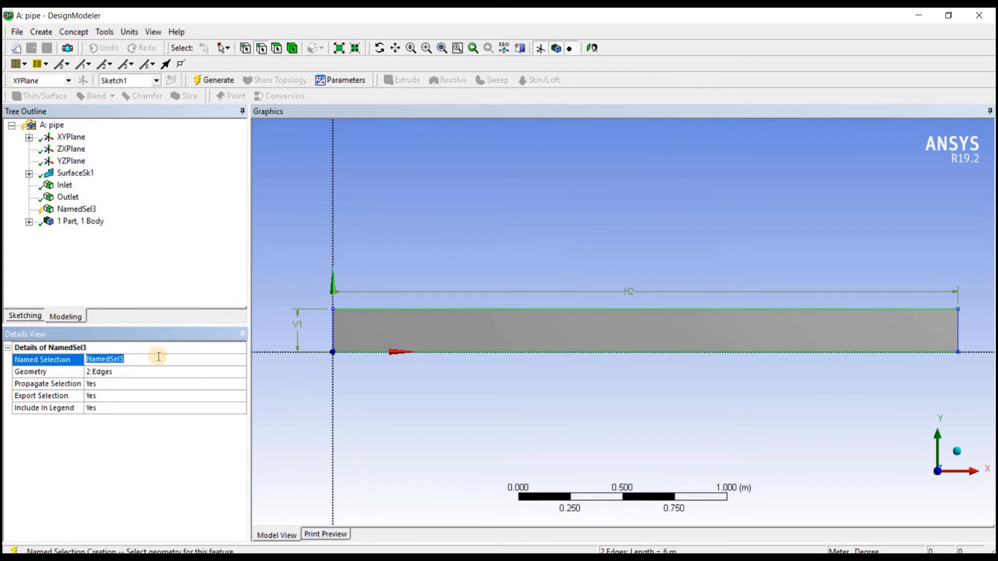
type("Wall")
key("Return")
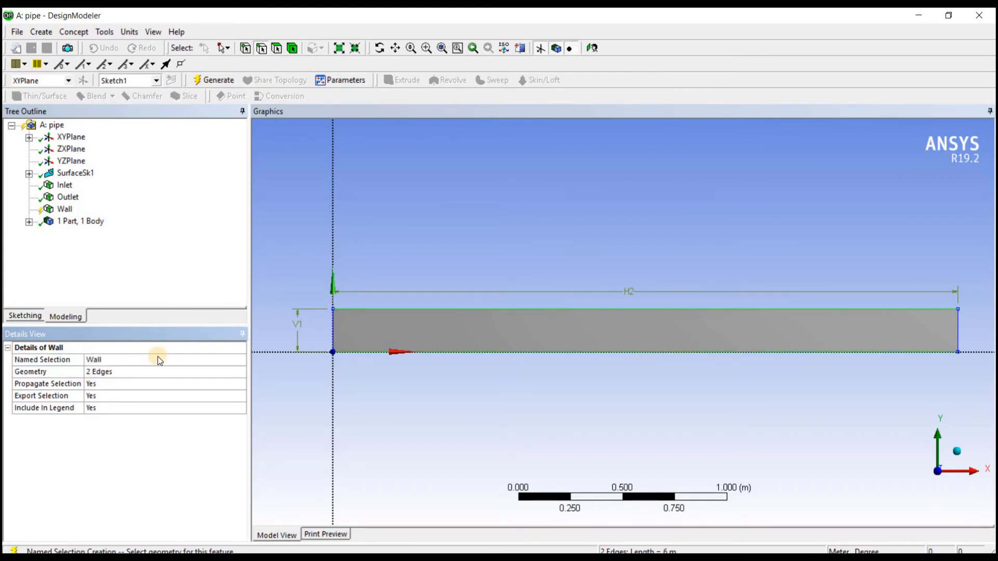
left_click(218, 81)
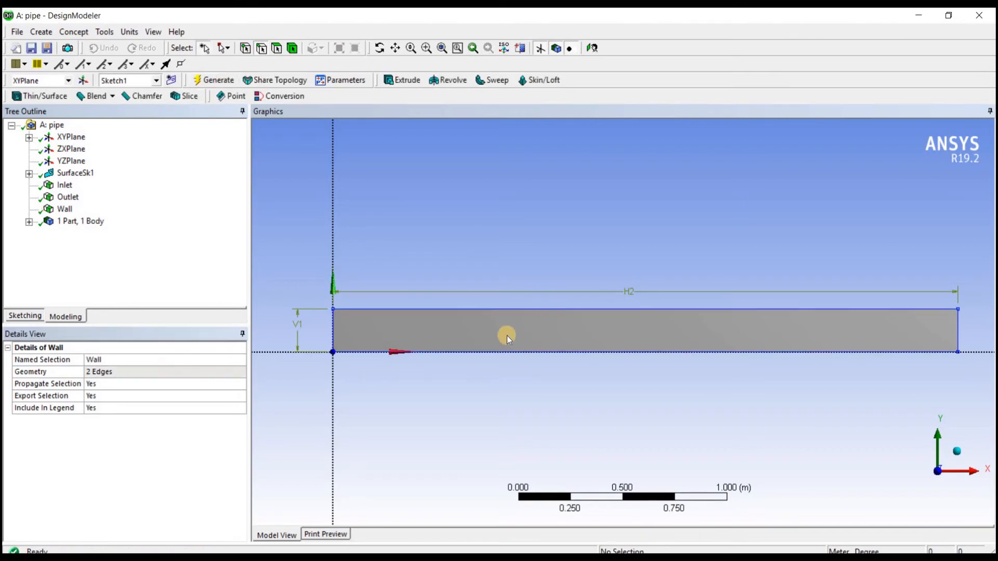
left_click(65, 210)
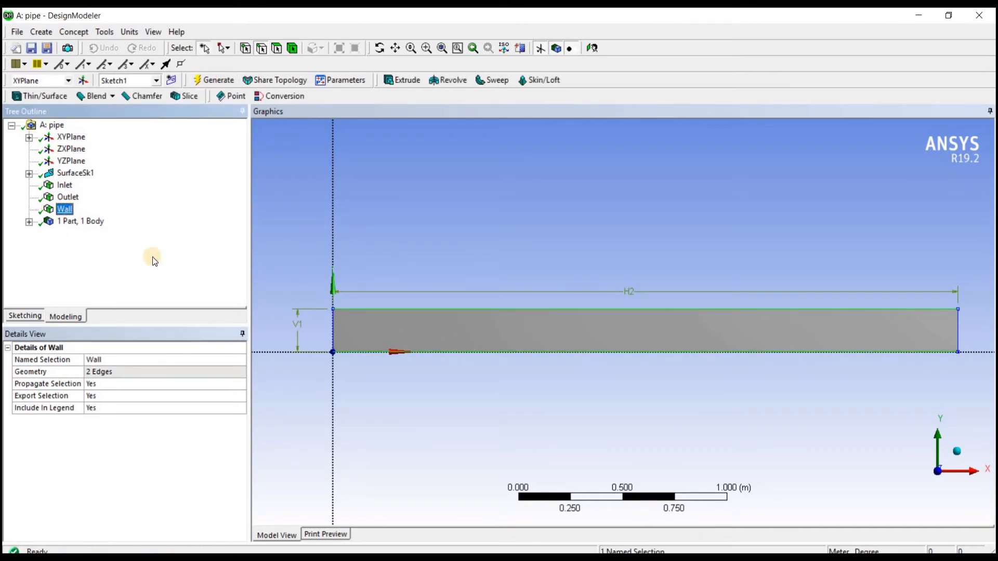
left_click(522, 385)
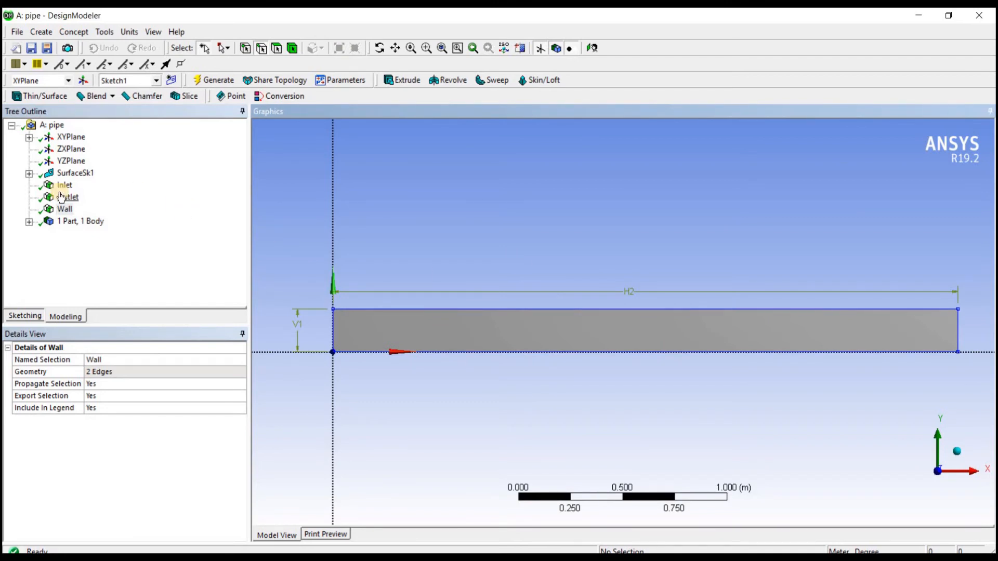
left_click(65, 209)
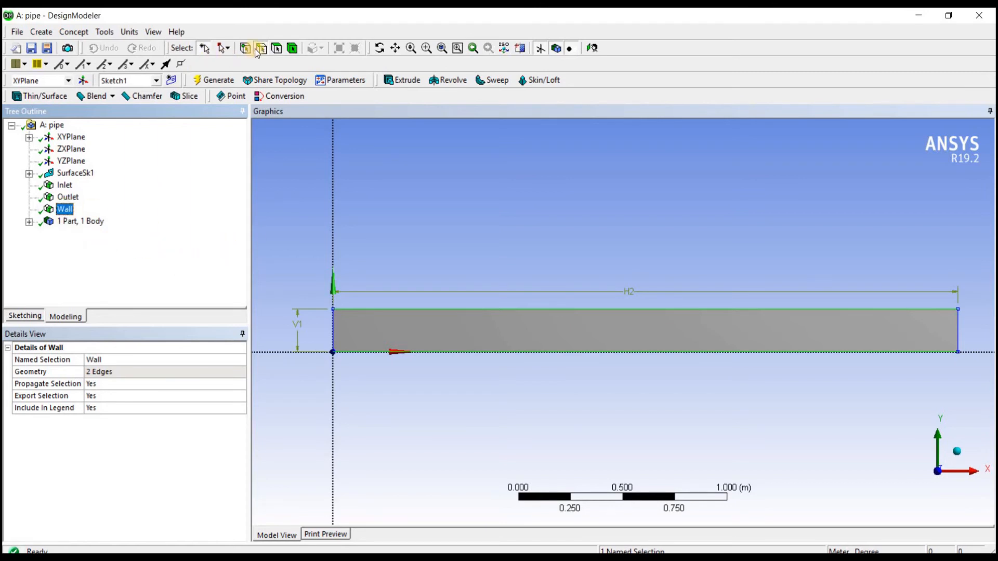
Step: Create and generate a named selection called Fluid_domian from the whole surface face
left_click(282, 49)
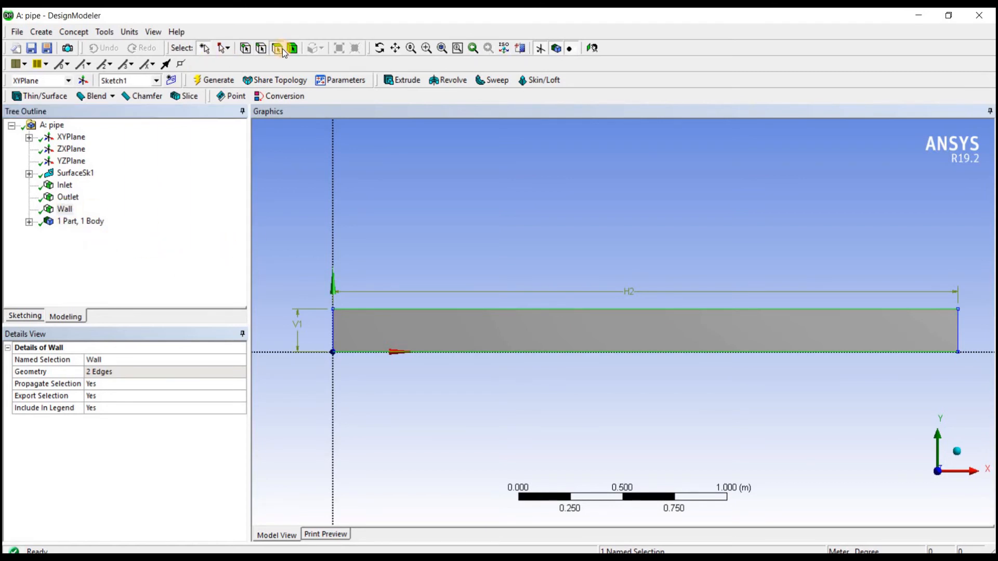
left_click(615, 330)
right_click(599, 334)
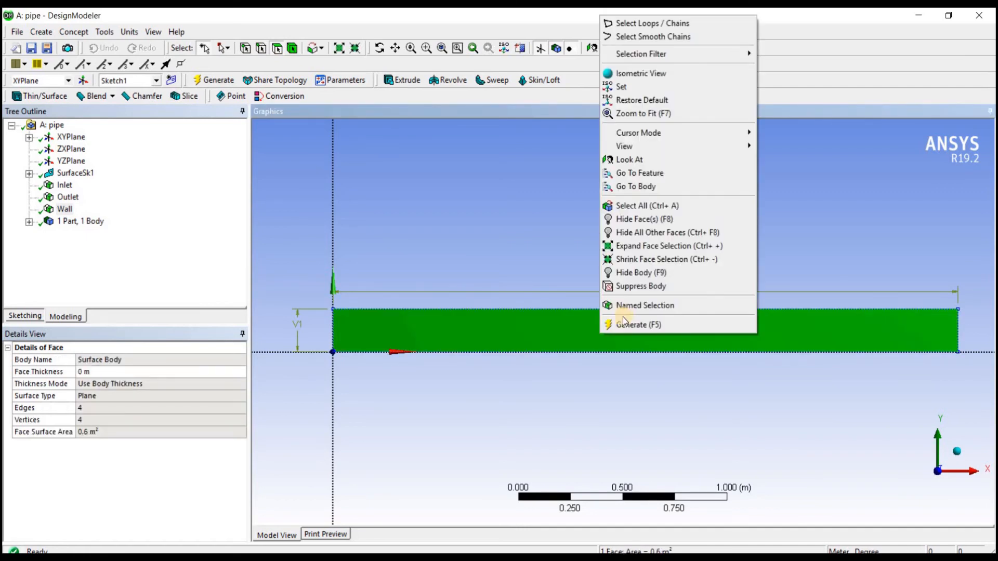
left_click(623, 309)
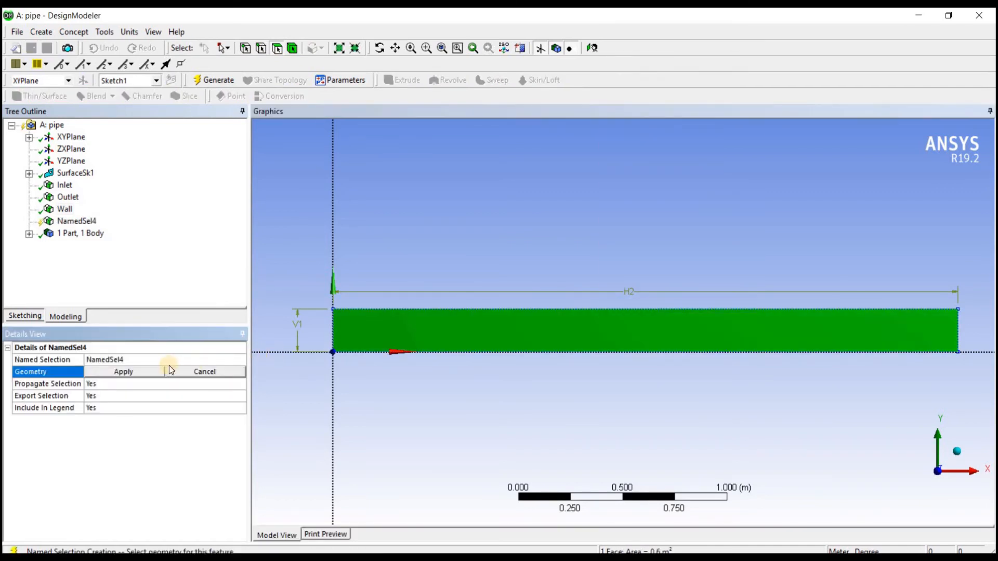
left_click(162, 354)
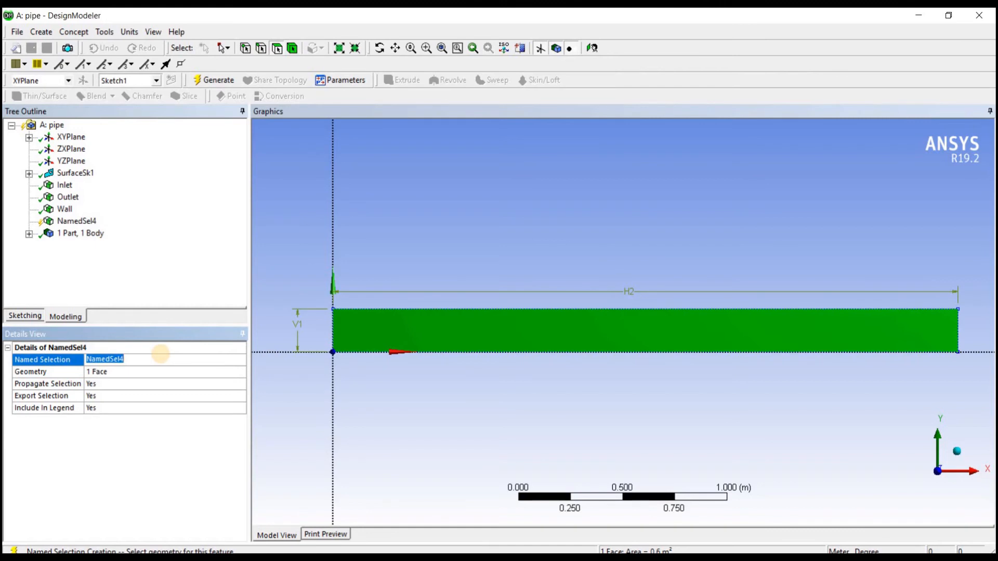
type("Fluid_domian")
key("Return")
left_click(183, 248)
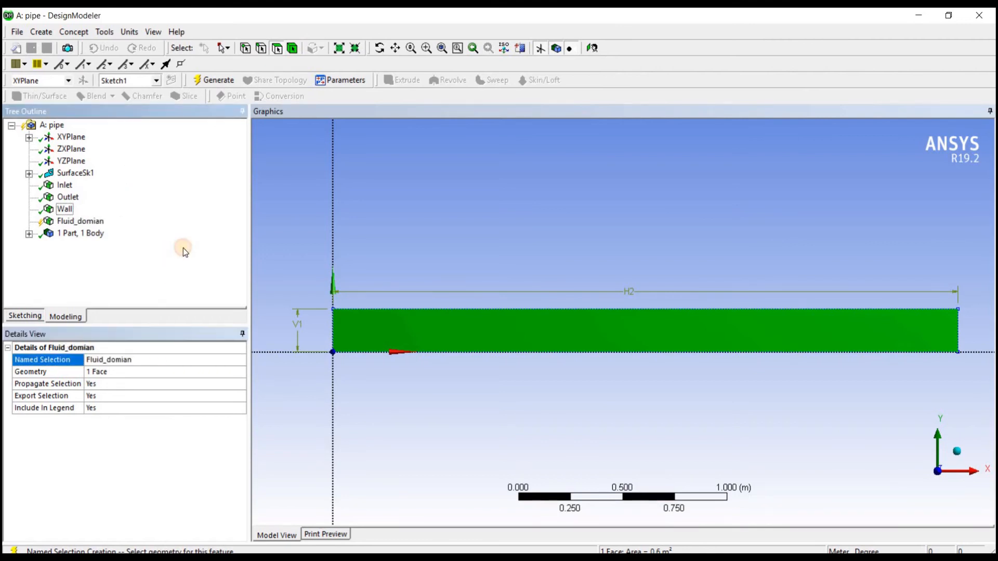
left_click(227, 82)
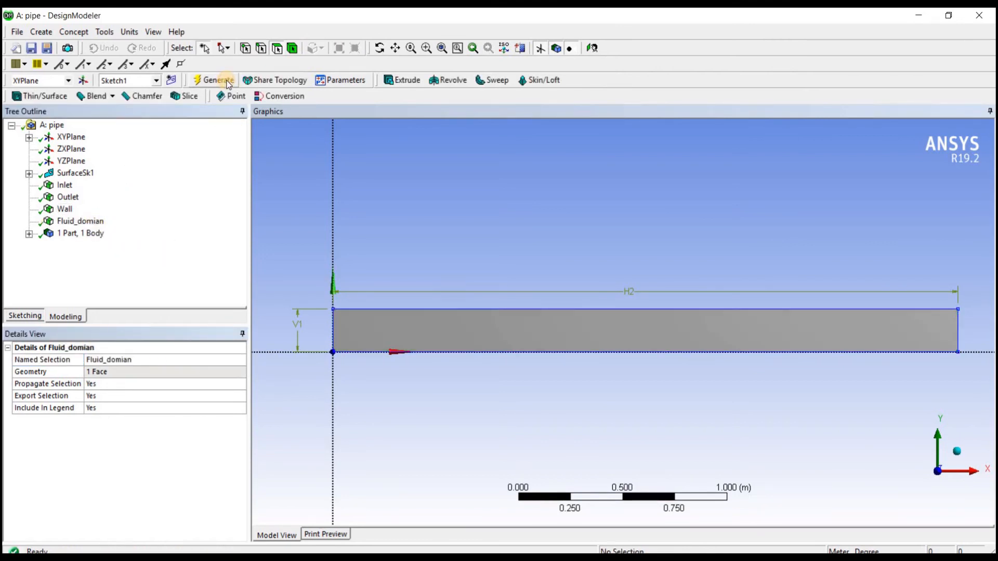
Step: Review the geometry of each named selection and the surface body's properties, including its Fluid/Solid setting
left_click(80, 221)
left_click(65, 209)
left_click(68, 197)
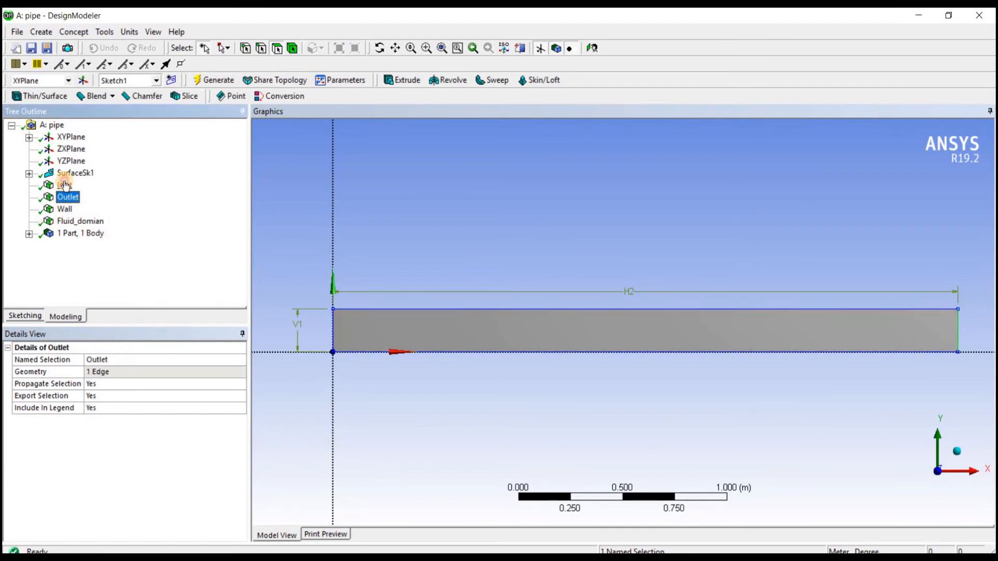
left_click(65, 186)
left_click(47, 234)
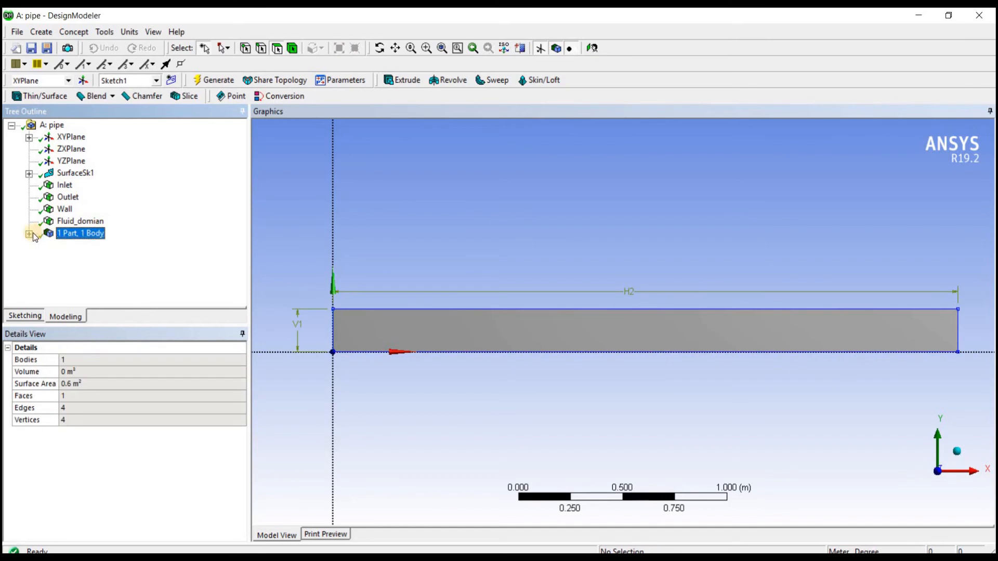
left_click(31, 233)
left_click(107, 246)
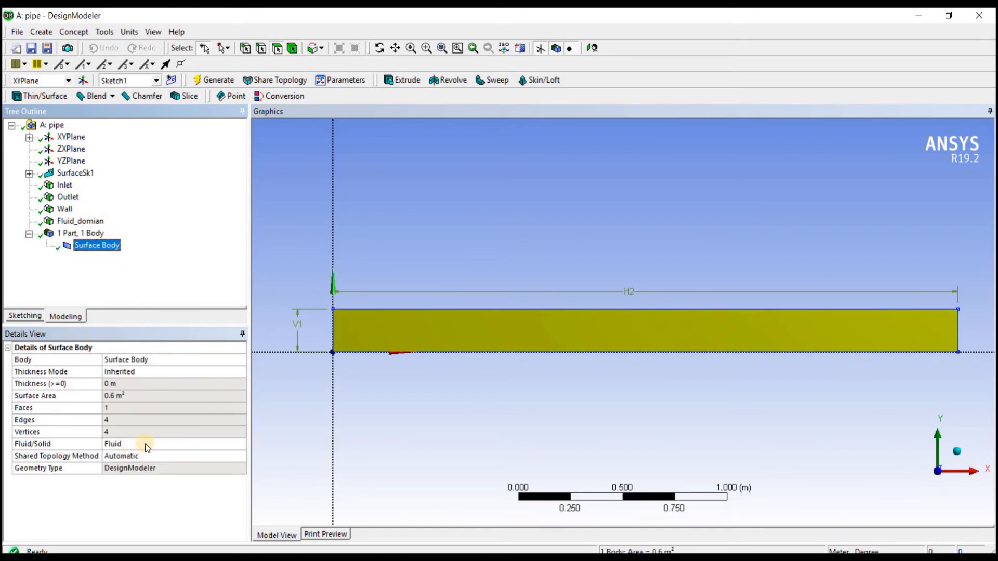
left_click(30, 234)
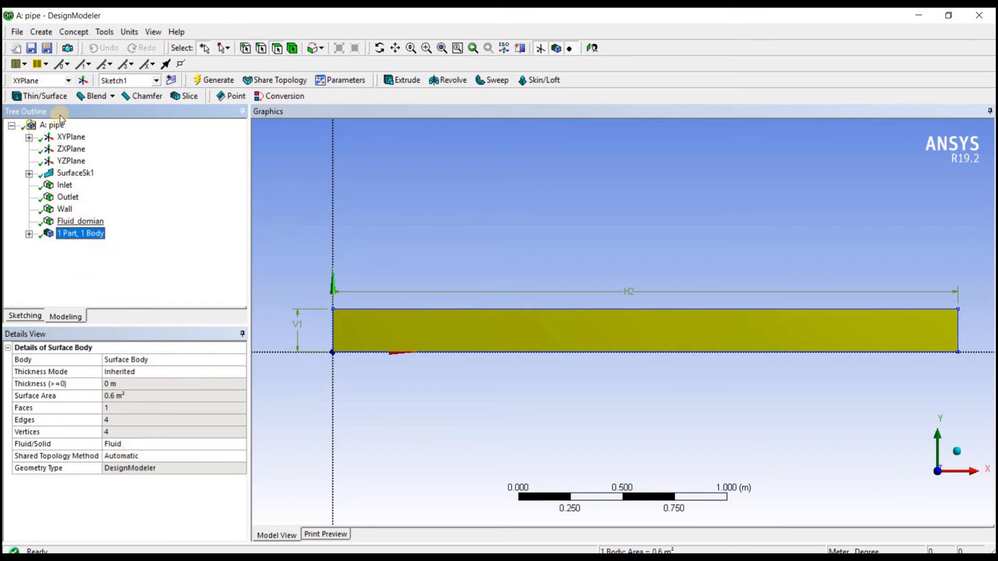
Step: Save the project in the Documents folder as laminarflow_in_a_pipe
left_click(44, 48)
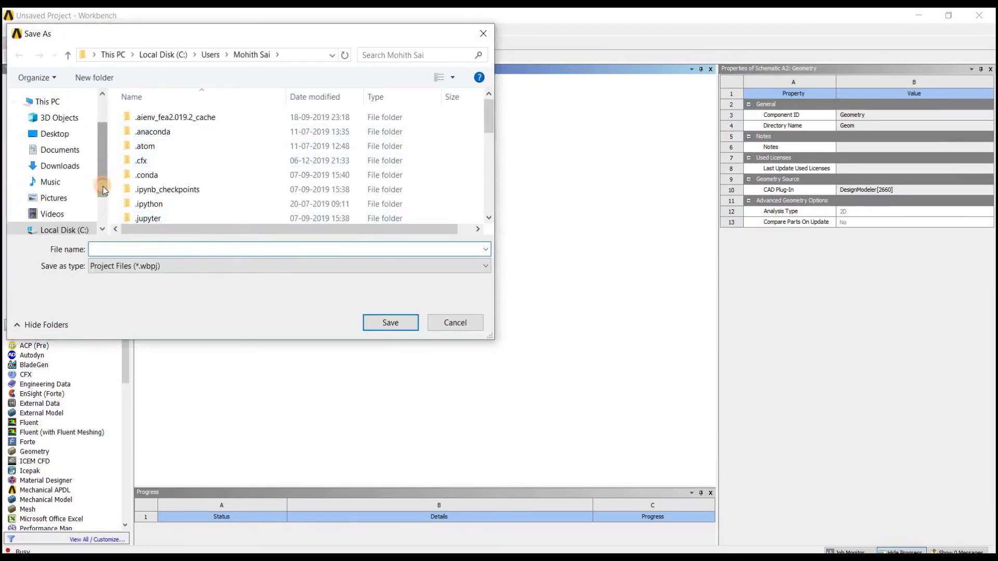
left_click_drag(103, 186, 106, 195)
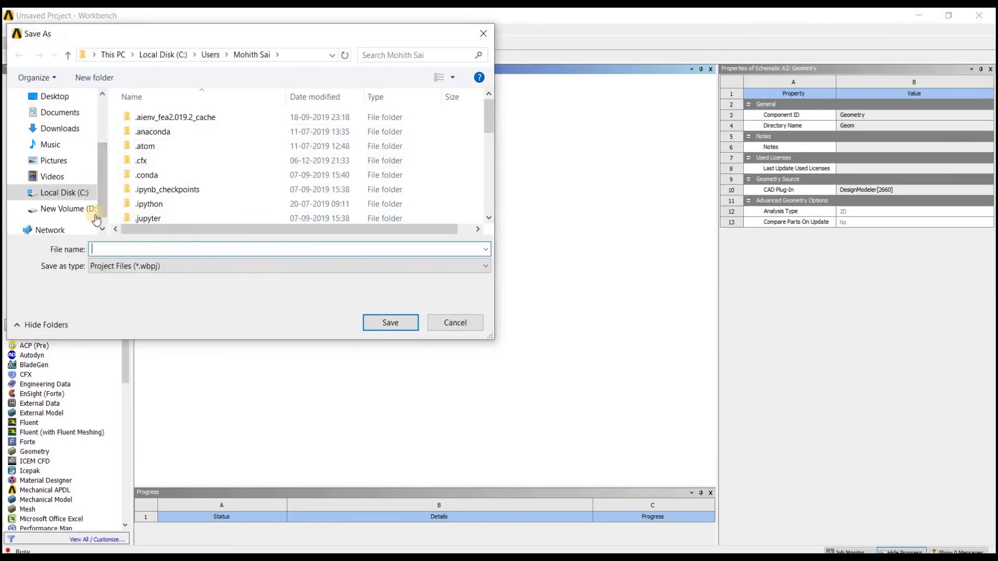
left_click(67, 113)
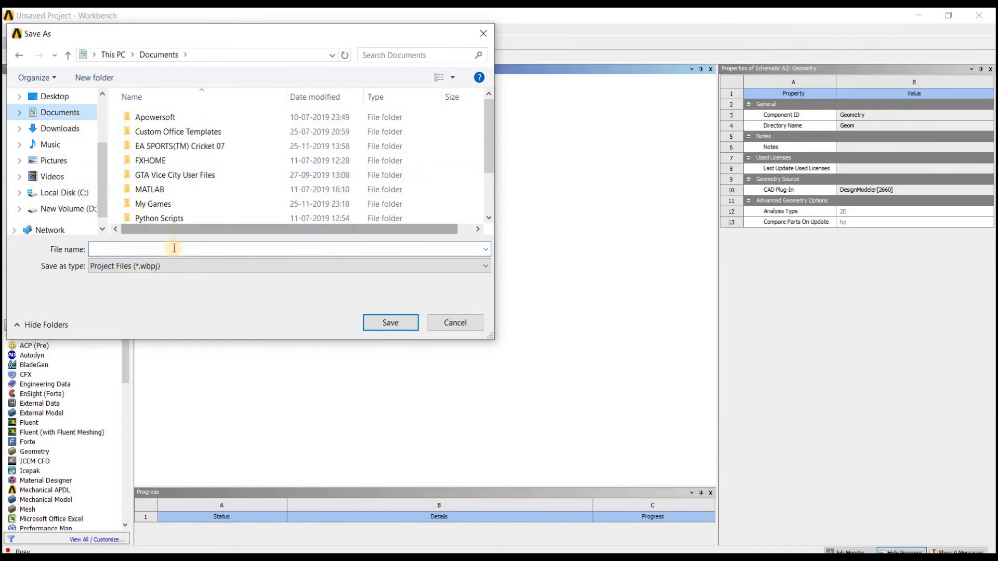
left_click(169, 252)
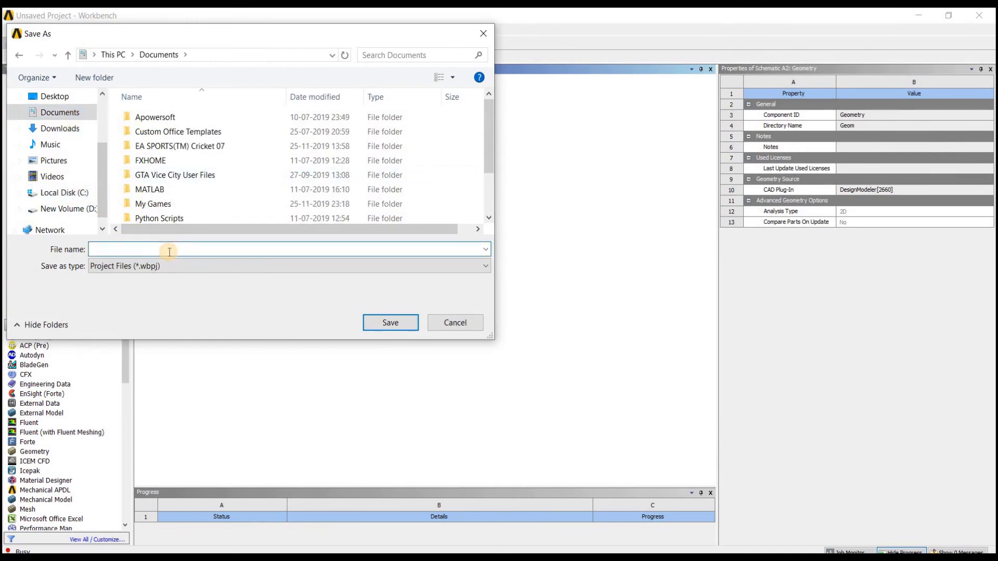
type("lam")
type("nar")
type("pipe")
key("BackSpace")
key("BackSpace")
key("BackSpace")
key("BackSpace")
key("BackSpace")
key("BackSpace")
key("BackSpace")
key("BackSpace")
key("BackSpace")
key("BackSpace")
key("BackSpace")
type("laminarflow_in_apipe_")
key("Return")
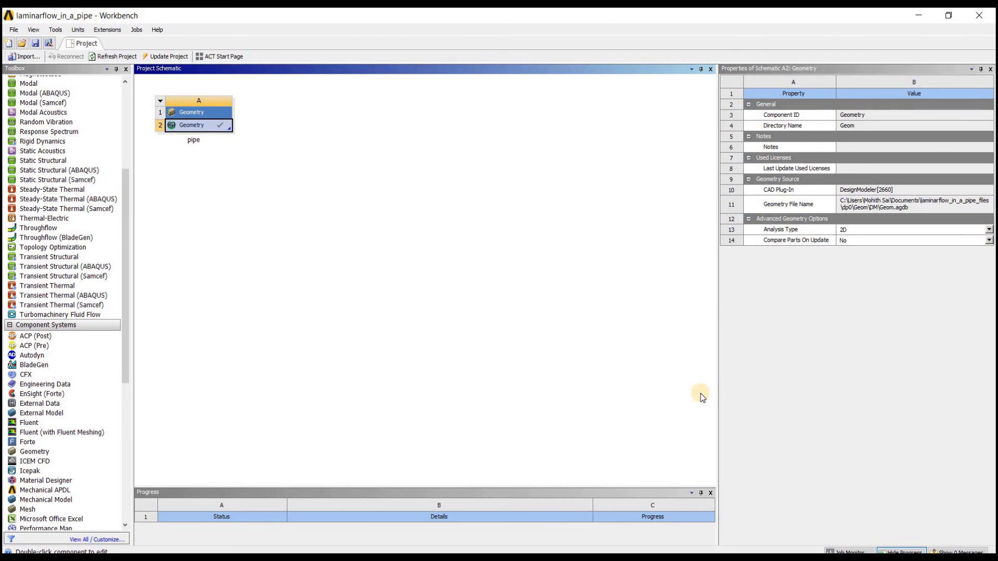
left_click(285, 166)
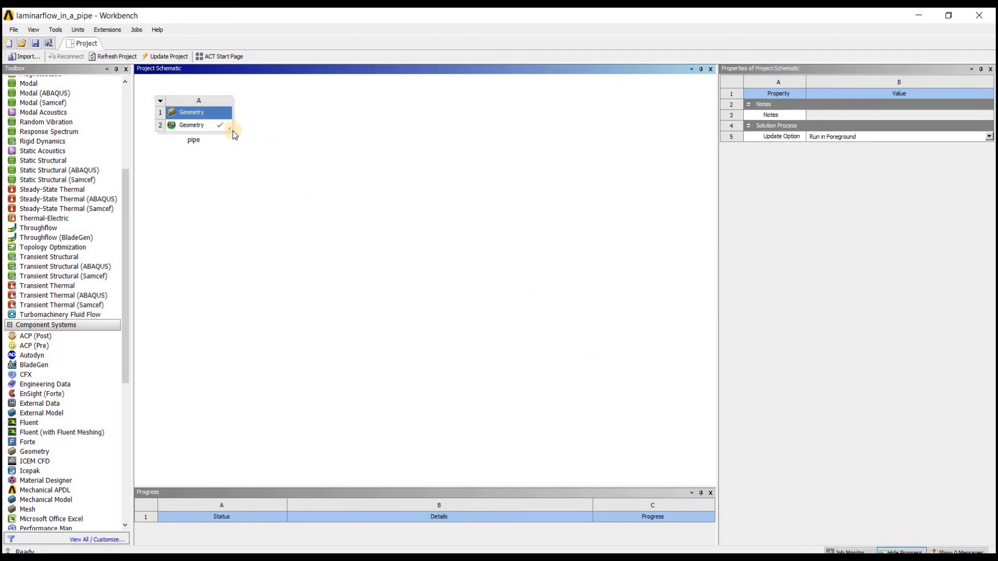